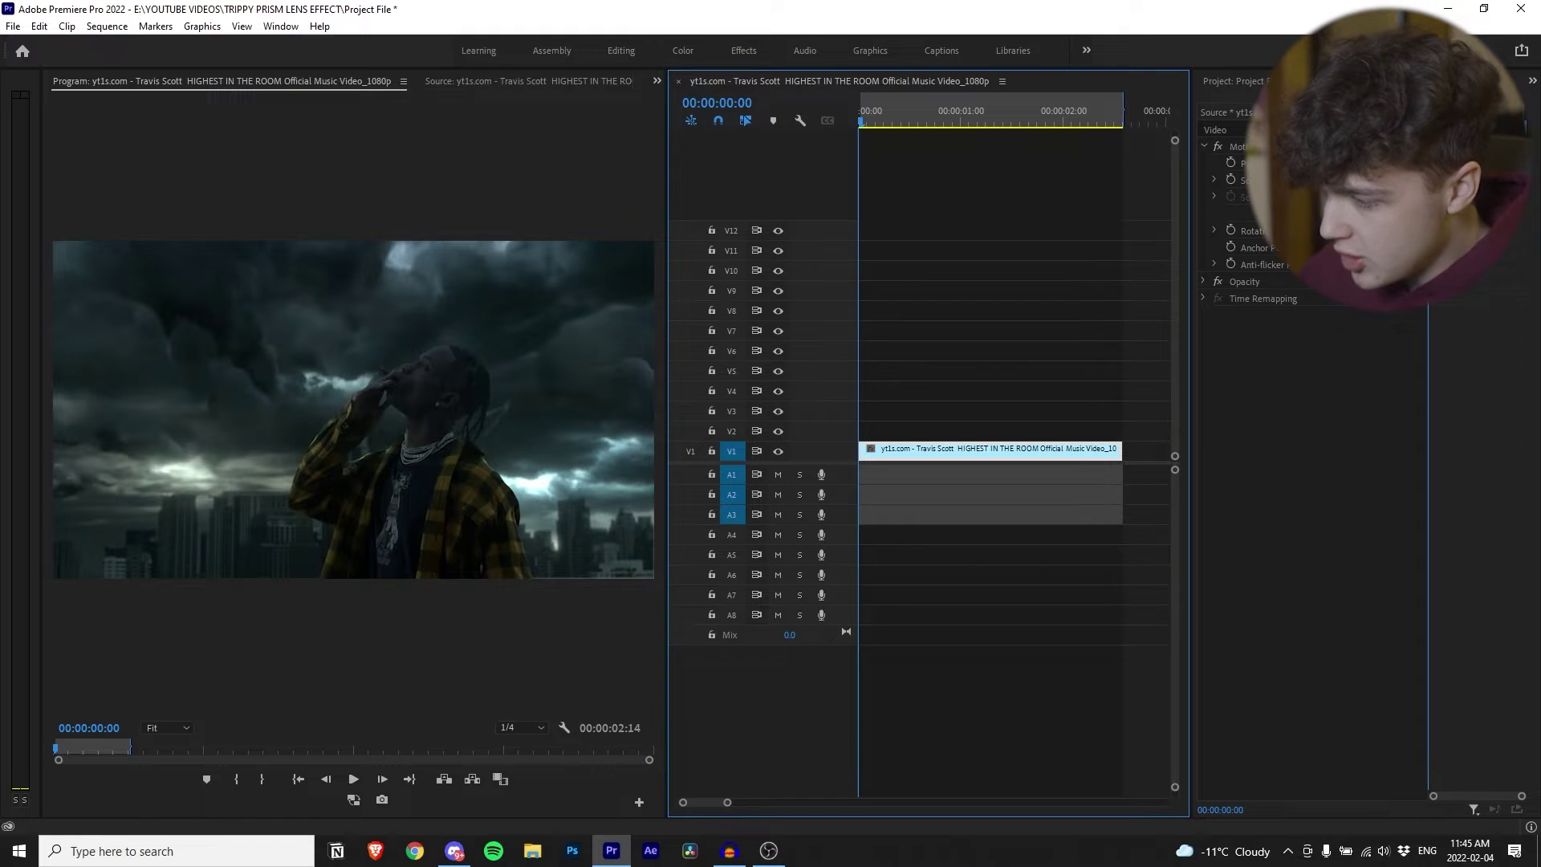
Step: Create a new adjustment layer and place it on track V2 above the music video clip
left_click(1250, 80)
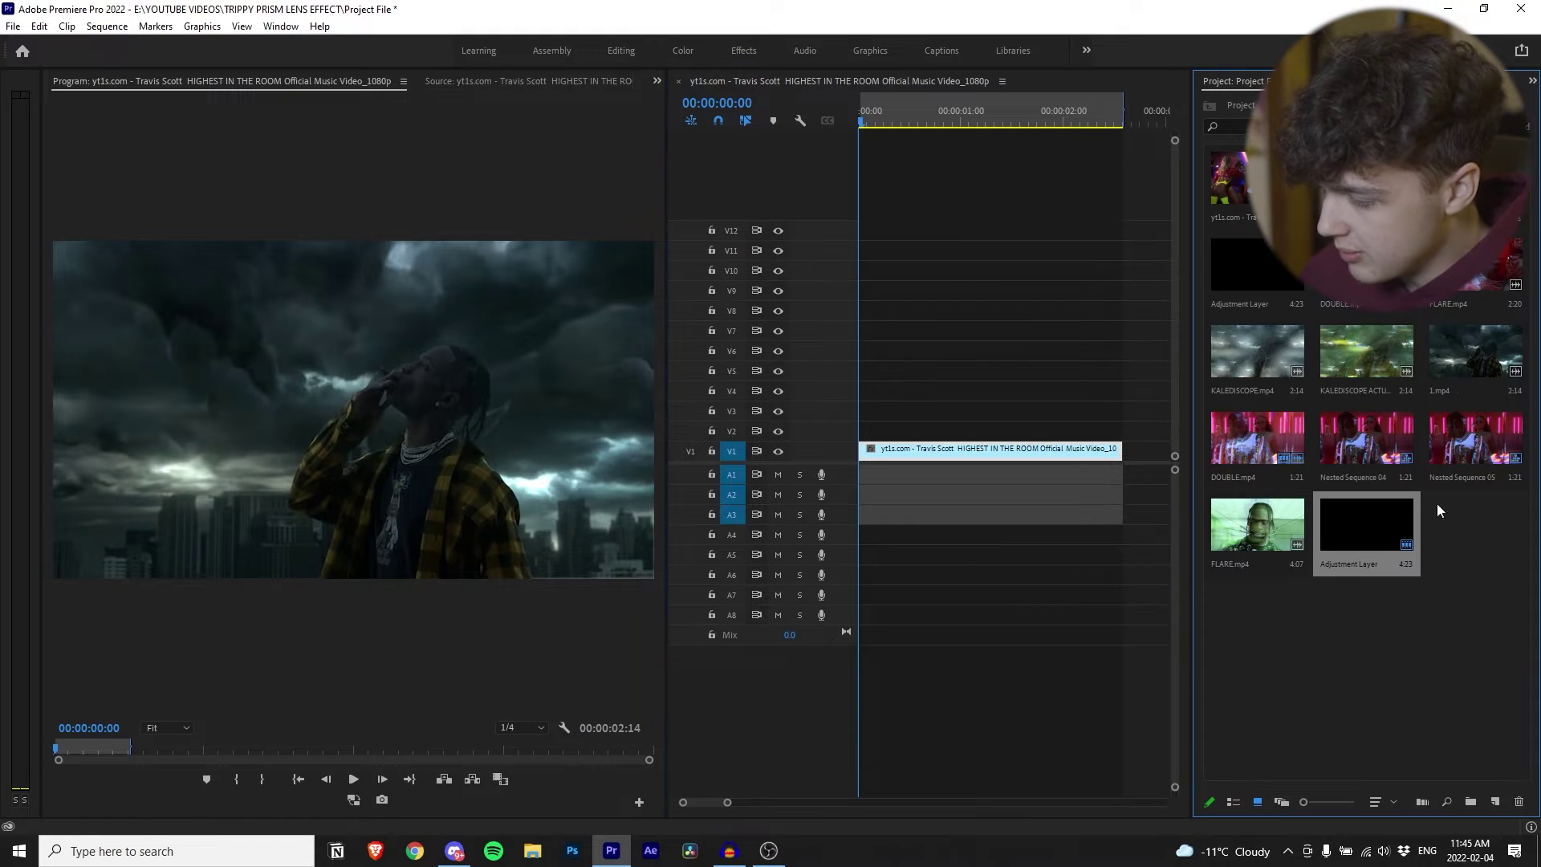
right_click(1369, 651)
mouse_move(1428, 411)
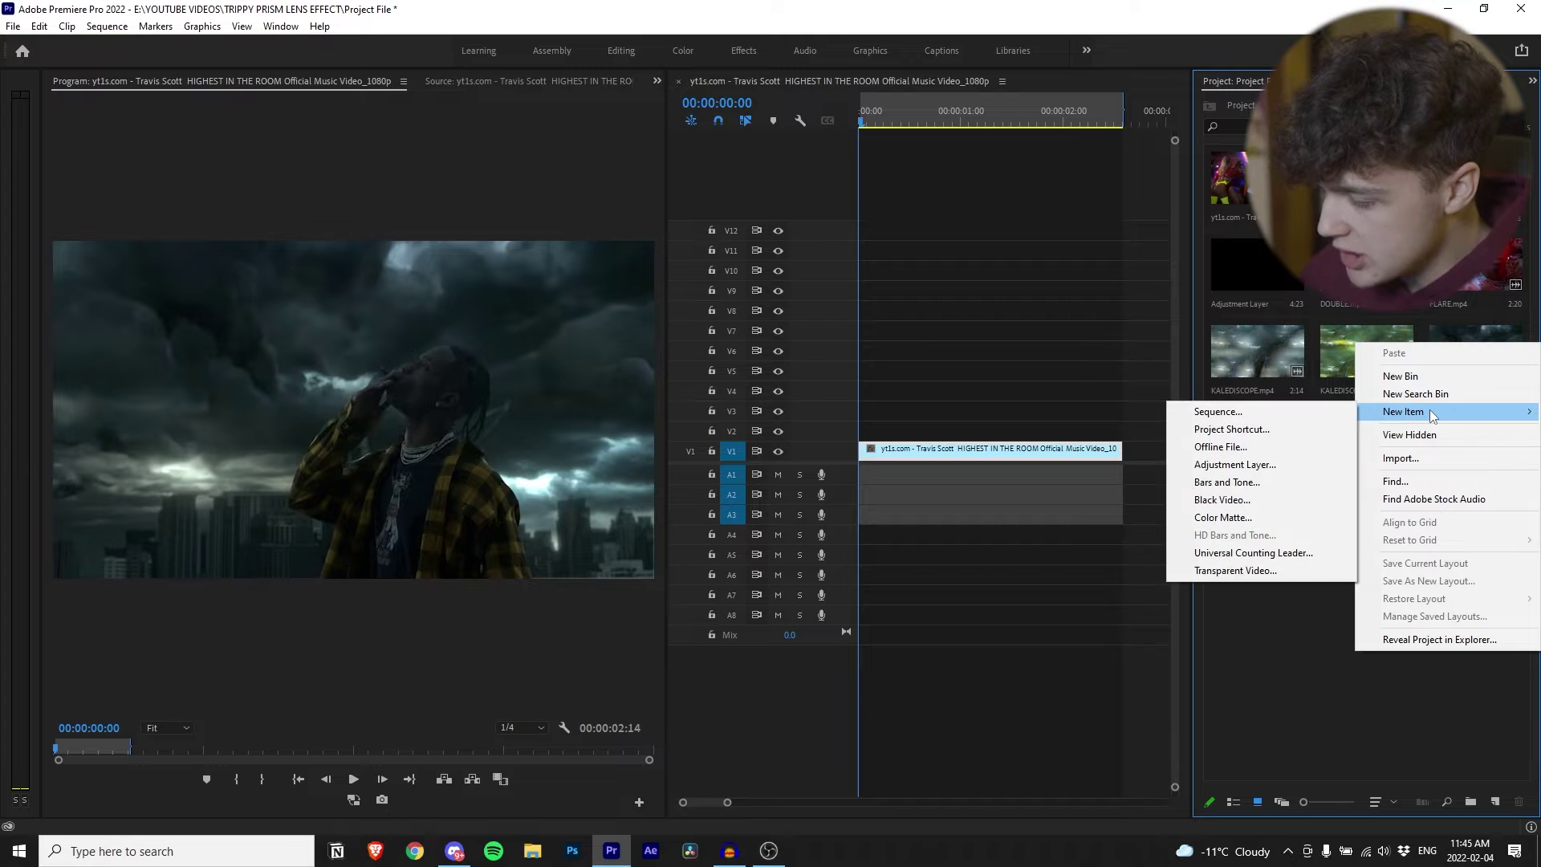
left_click(1234, 464)
left_click_drag(1475, 530, 1172, 431)
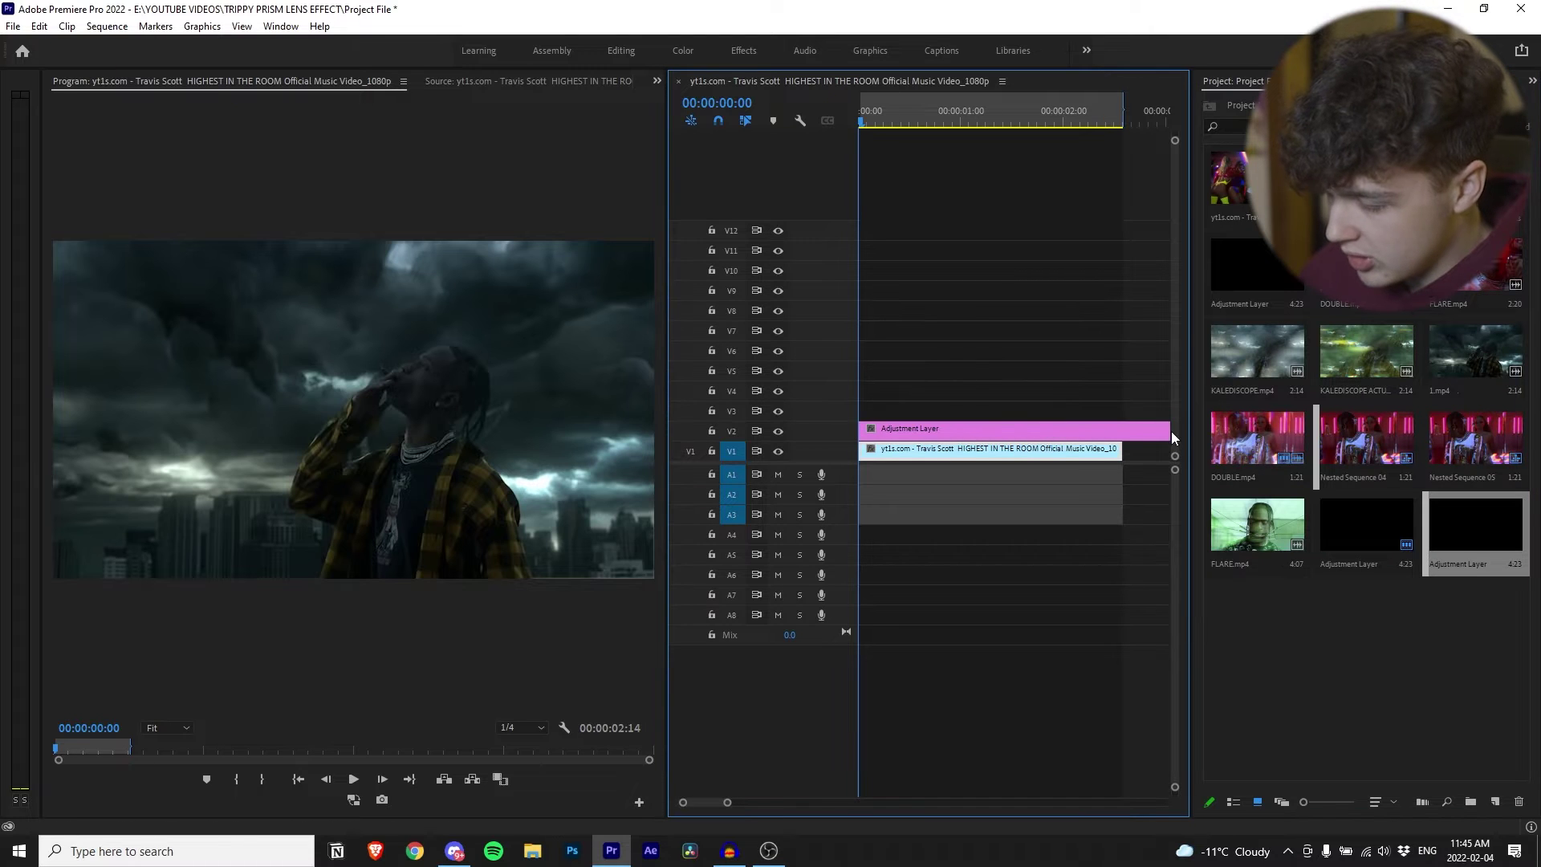
Step: Cut the V2 adjustment layer at the end of the clip and delete the excess part
key("c")
left_click(1125, 432)
key("v")
left_click(1143, 438)
key("Delete")
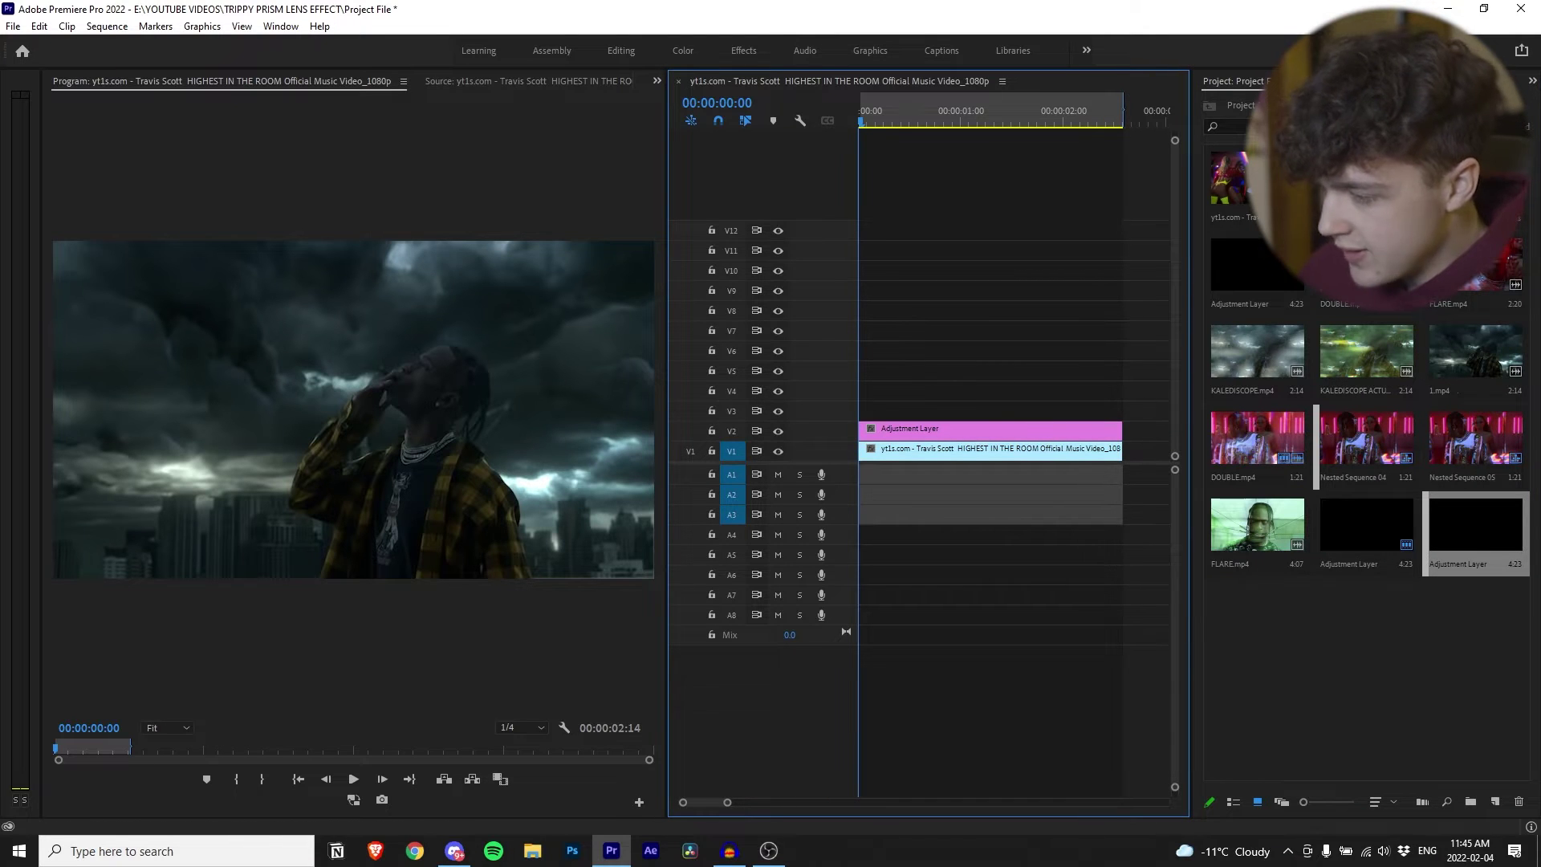
Step: Find the Replicate effect and apply it to the adjustment layer on V2
key("shift+7")
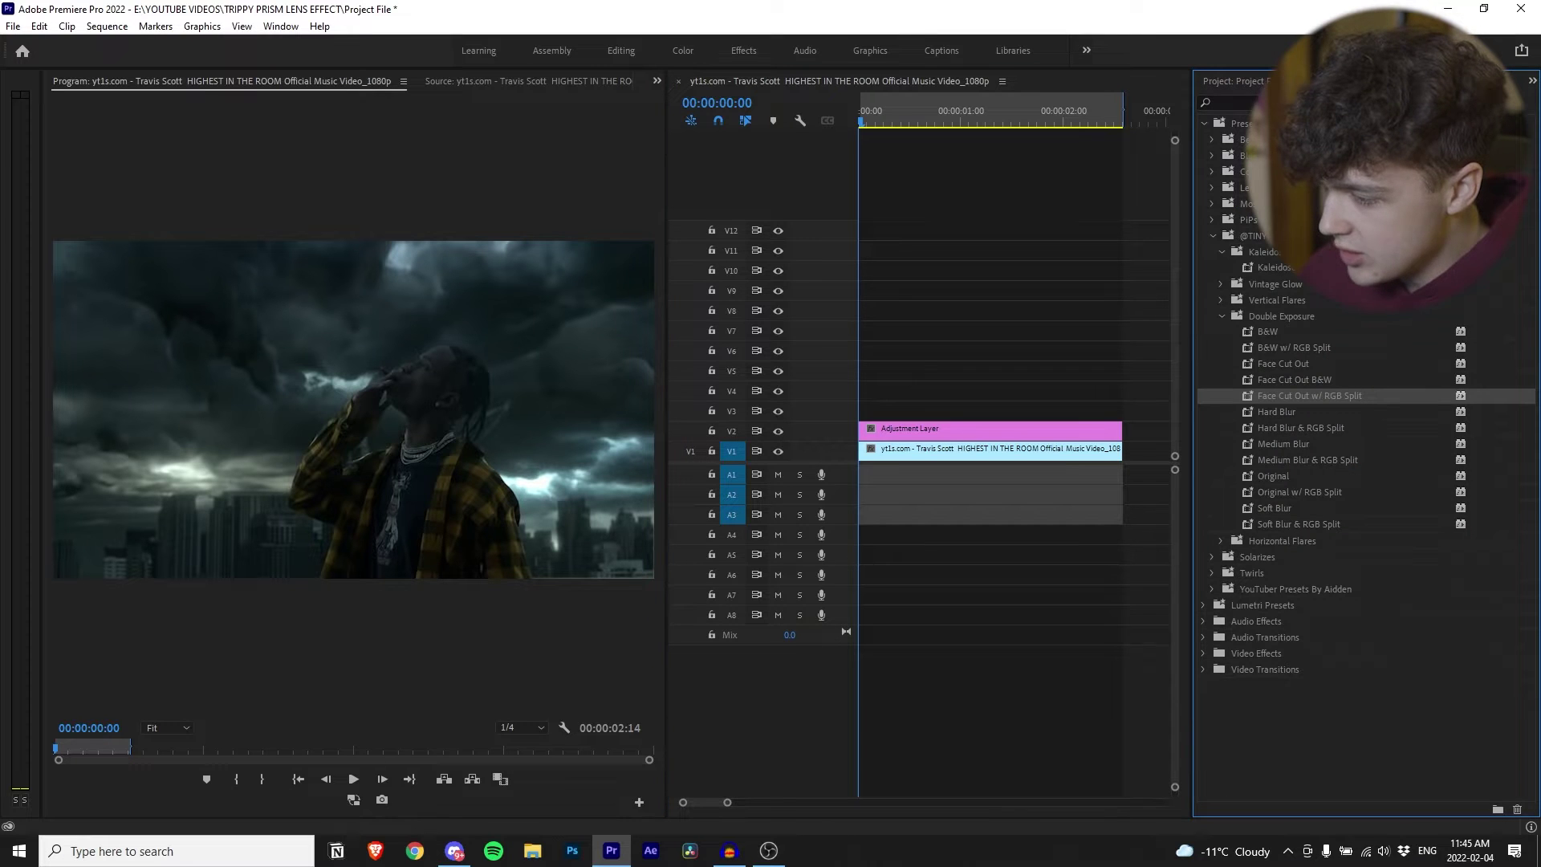
type("REPLIC")
left_click_drag(1256, 219, 928, 432)
Step: Add an inverted ellipse mask to Replicate with feather 134 and expansion 139, and move it over the central subject
key("shift+5")
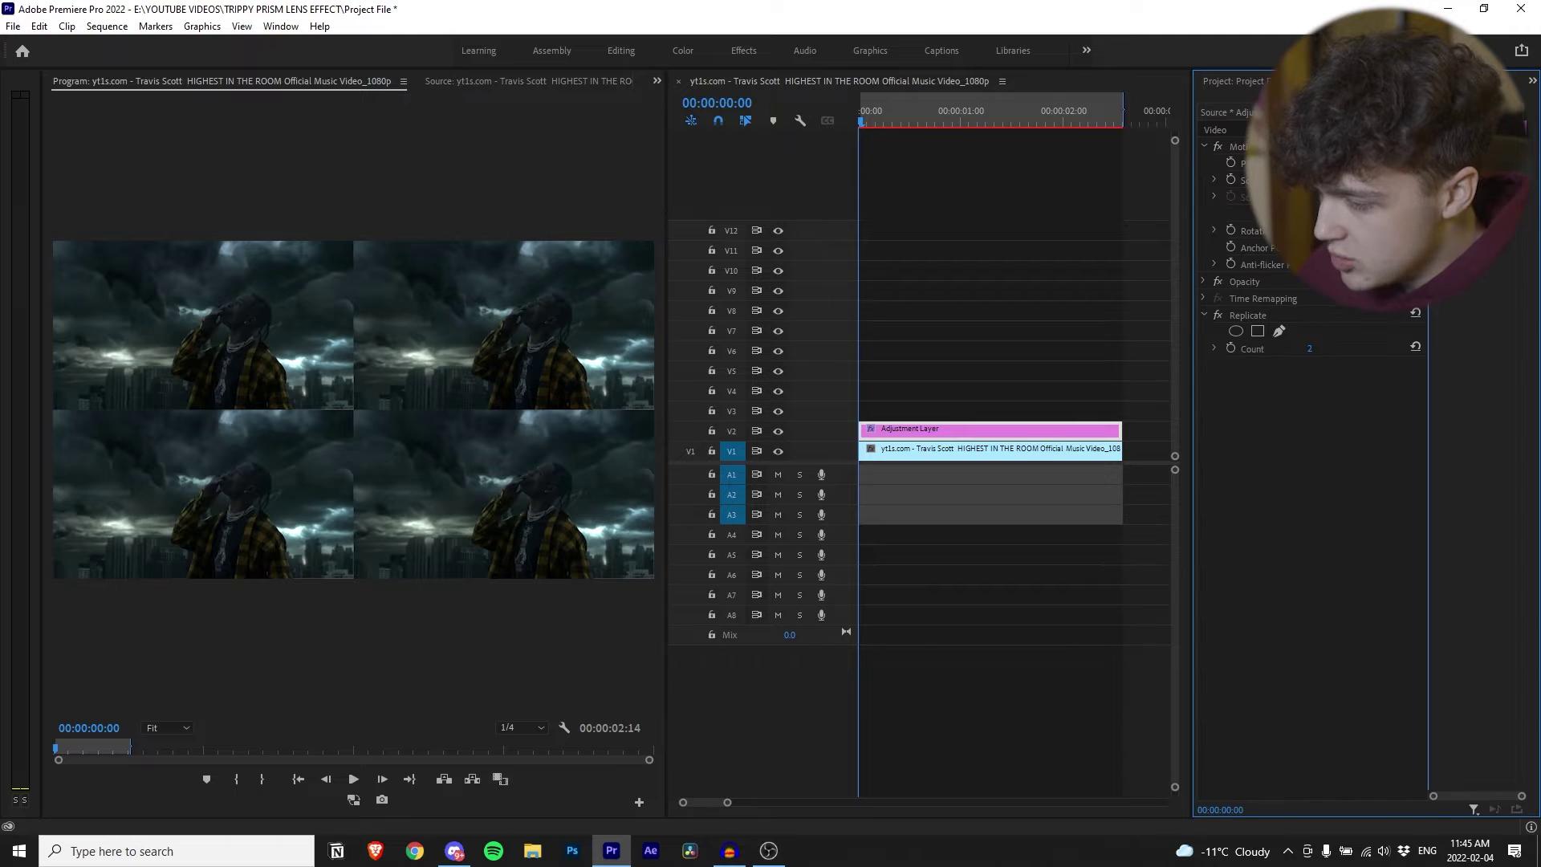
left_click(1236, 331)
left_click(1312, 433)
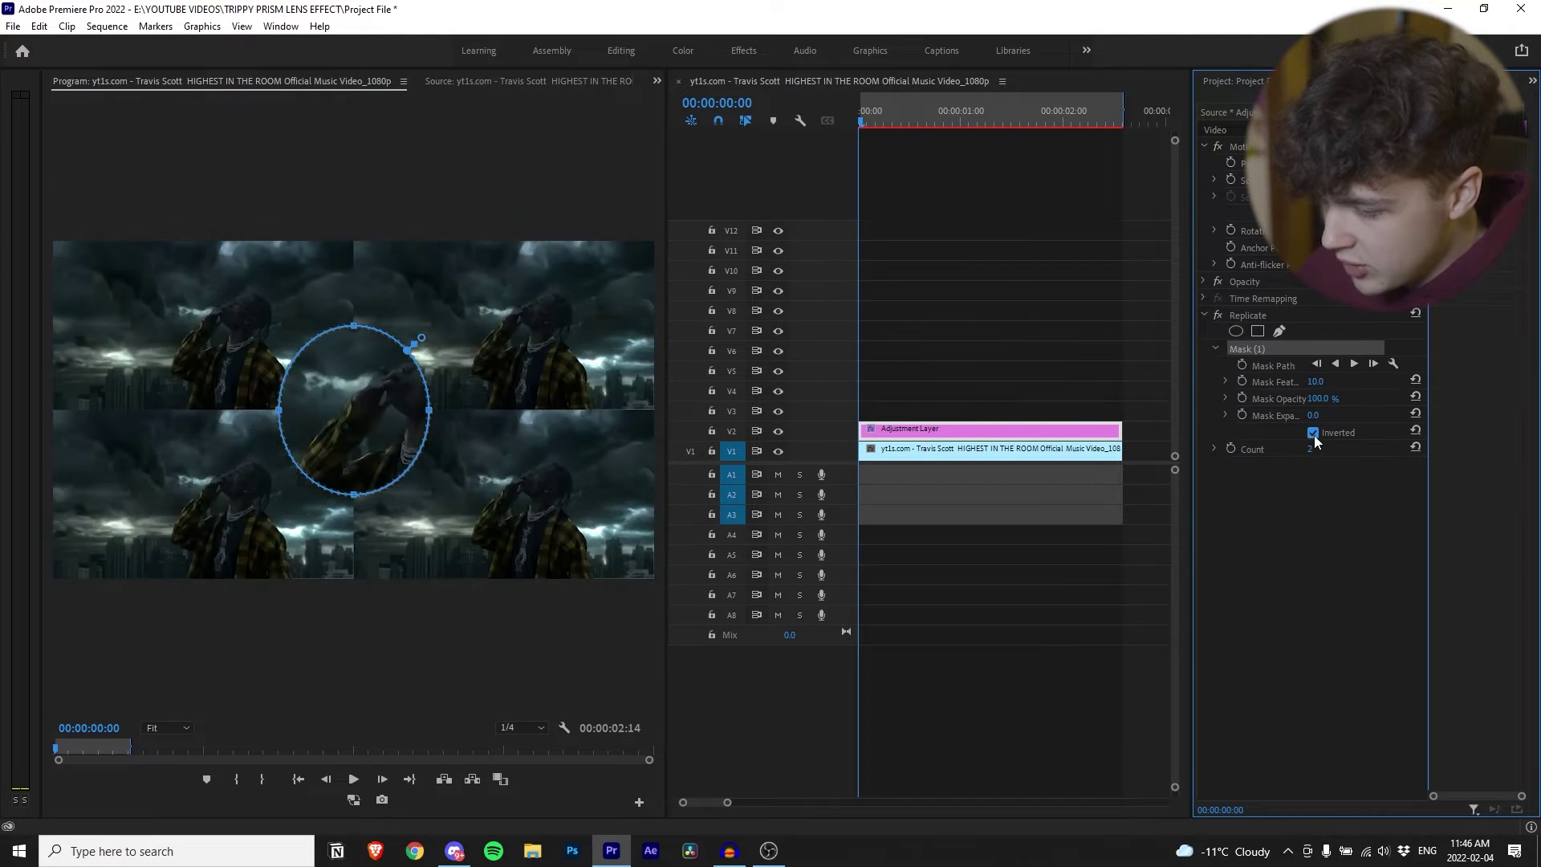
left_click_drag(1313, 415, 1425, 415)
left_click_drag(385, 401, 459, 388)
Step: Check the mask across the clip, set its feather to 309 and expansion to 220, and reshape it around the subject
left_click_drag(873, 118, 1119, 124)
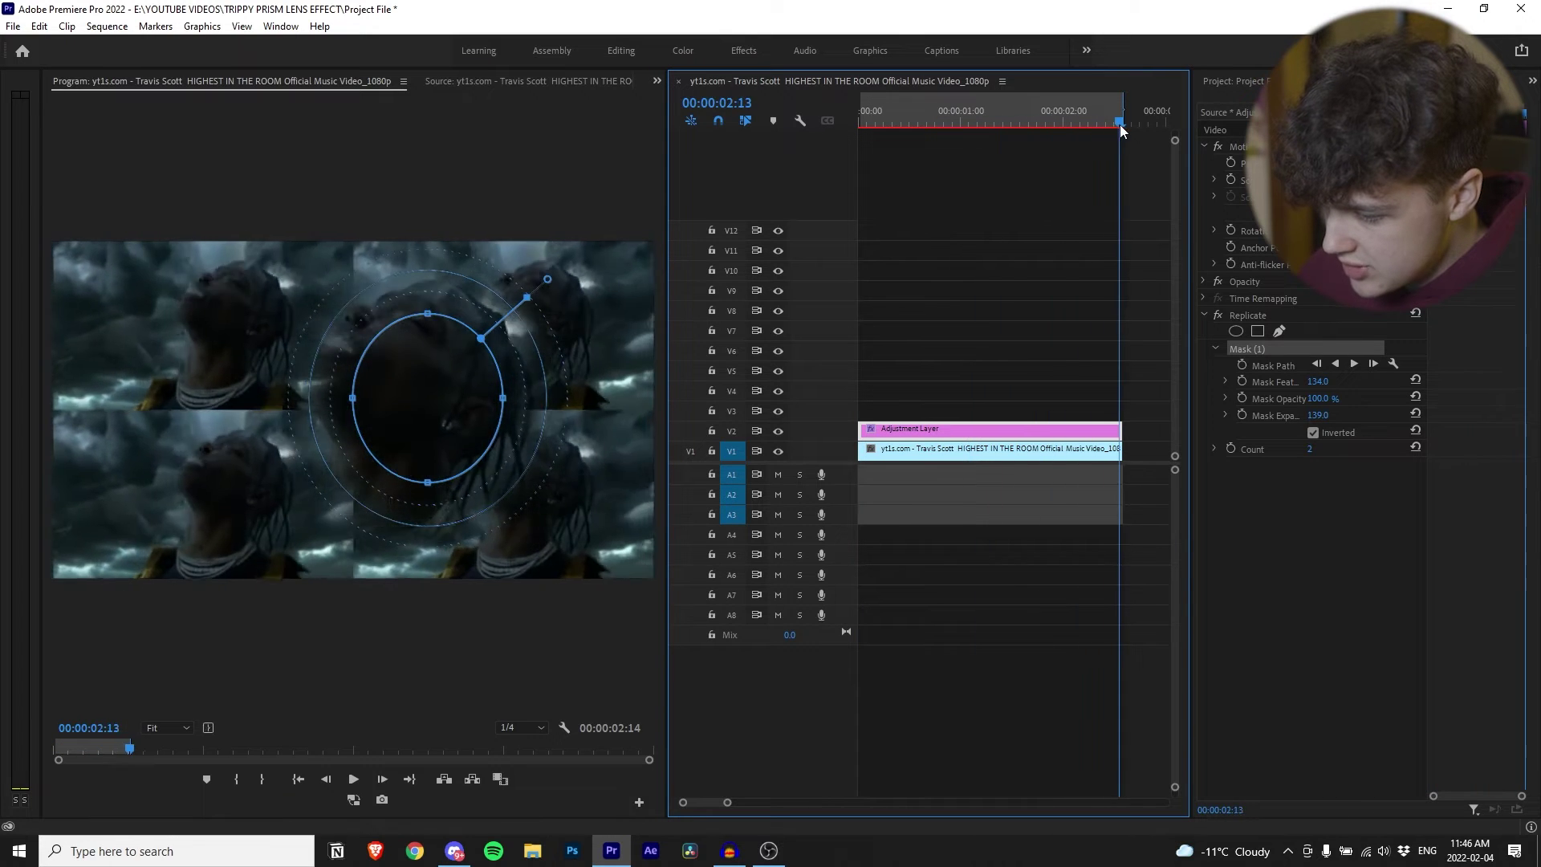
key("Home")
left_click_drag(896, 120, 1123, 134)
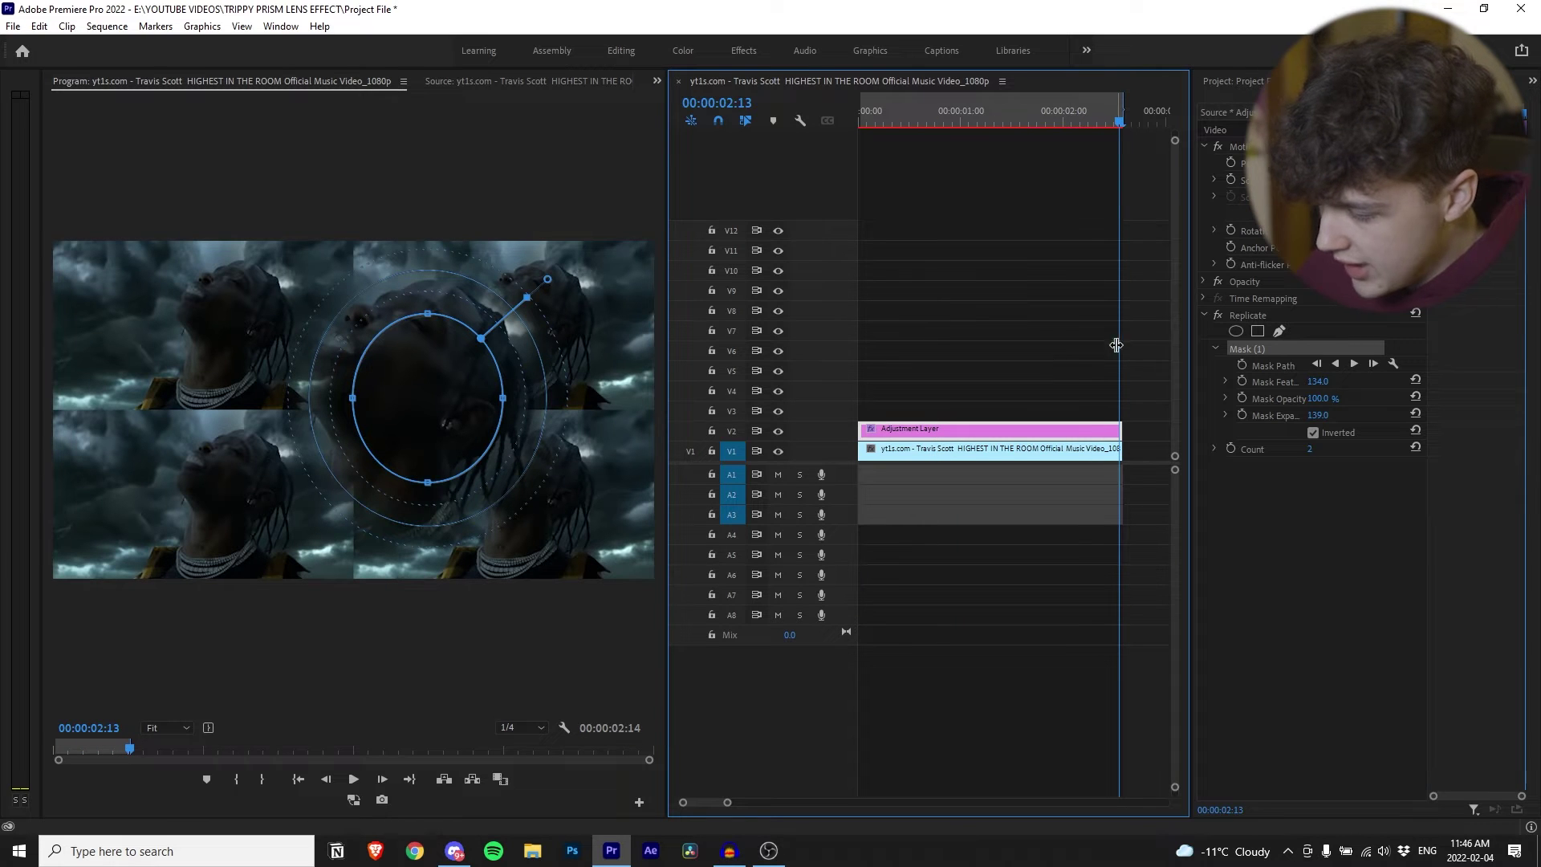
left_click_drag(1322, 413, 1354, 414)
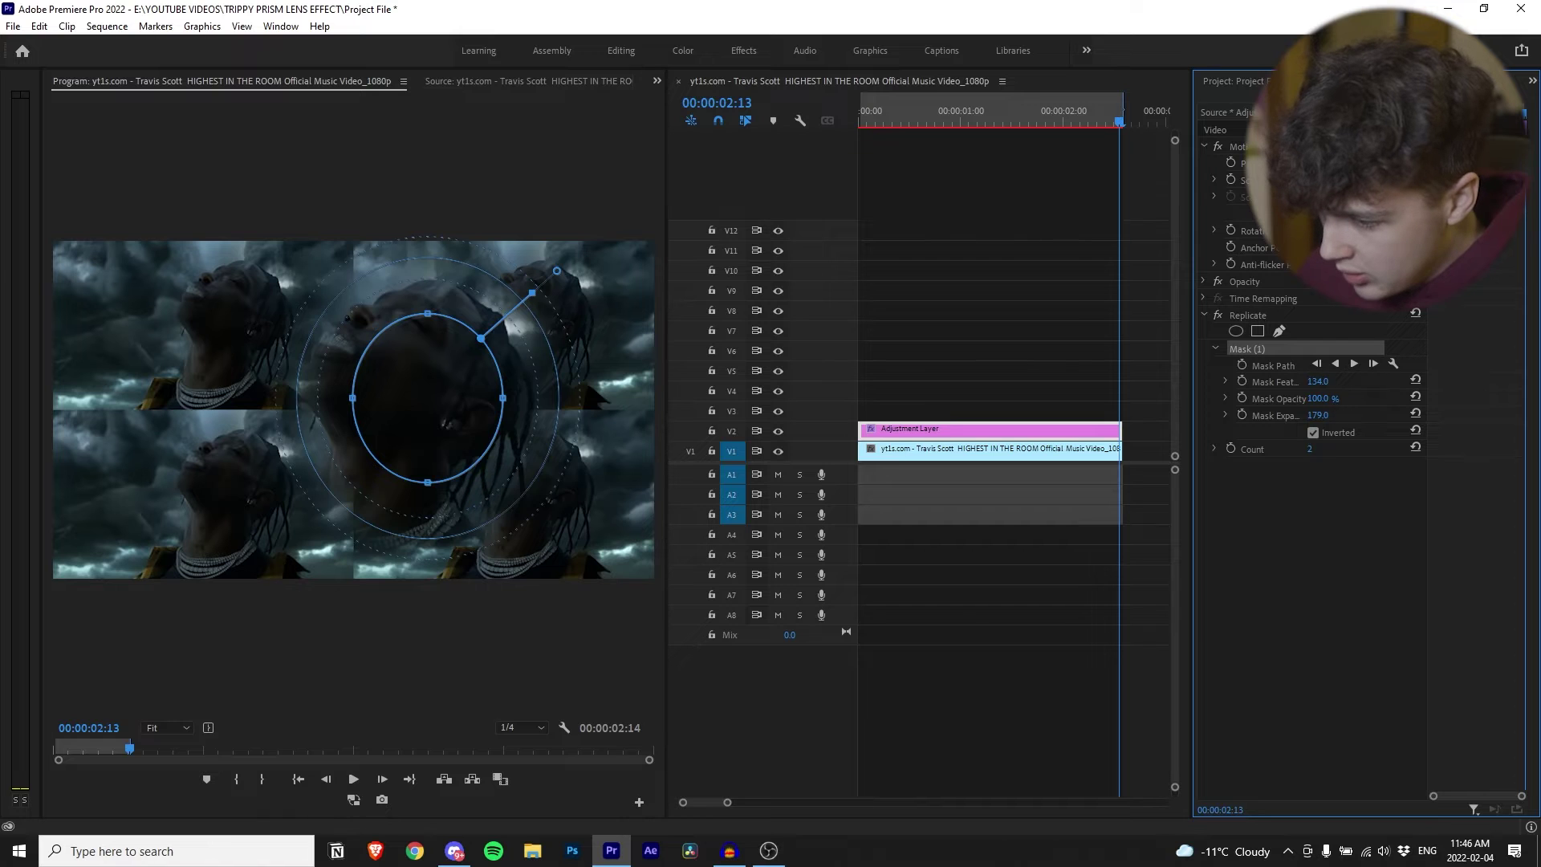
left_click_drag(1319, 382, 1459, 382)
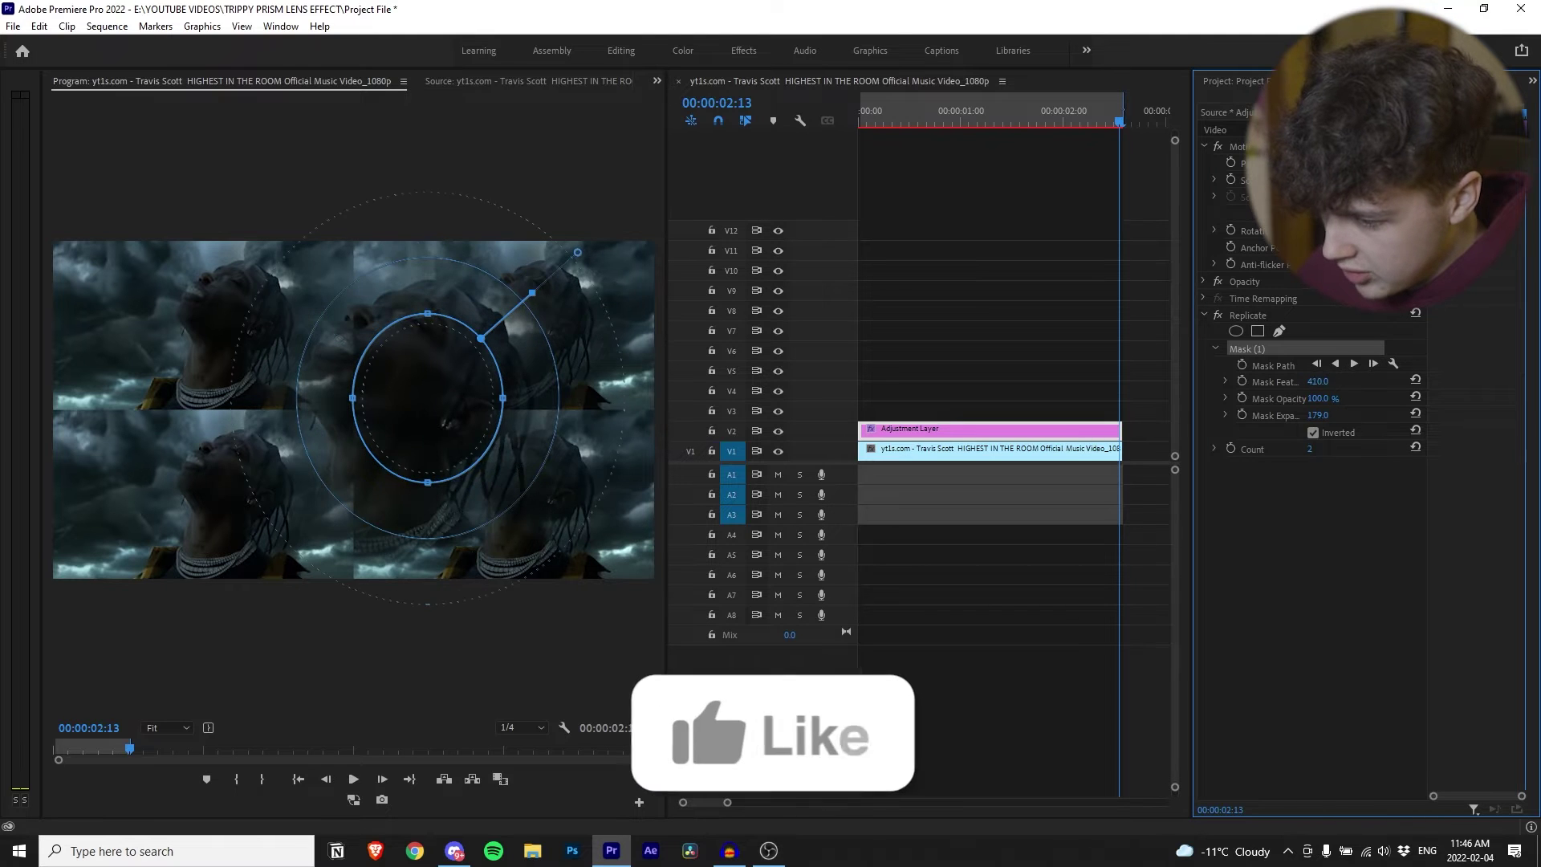
left_click_drag(1321, 415, 1354, 415)
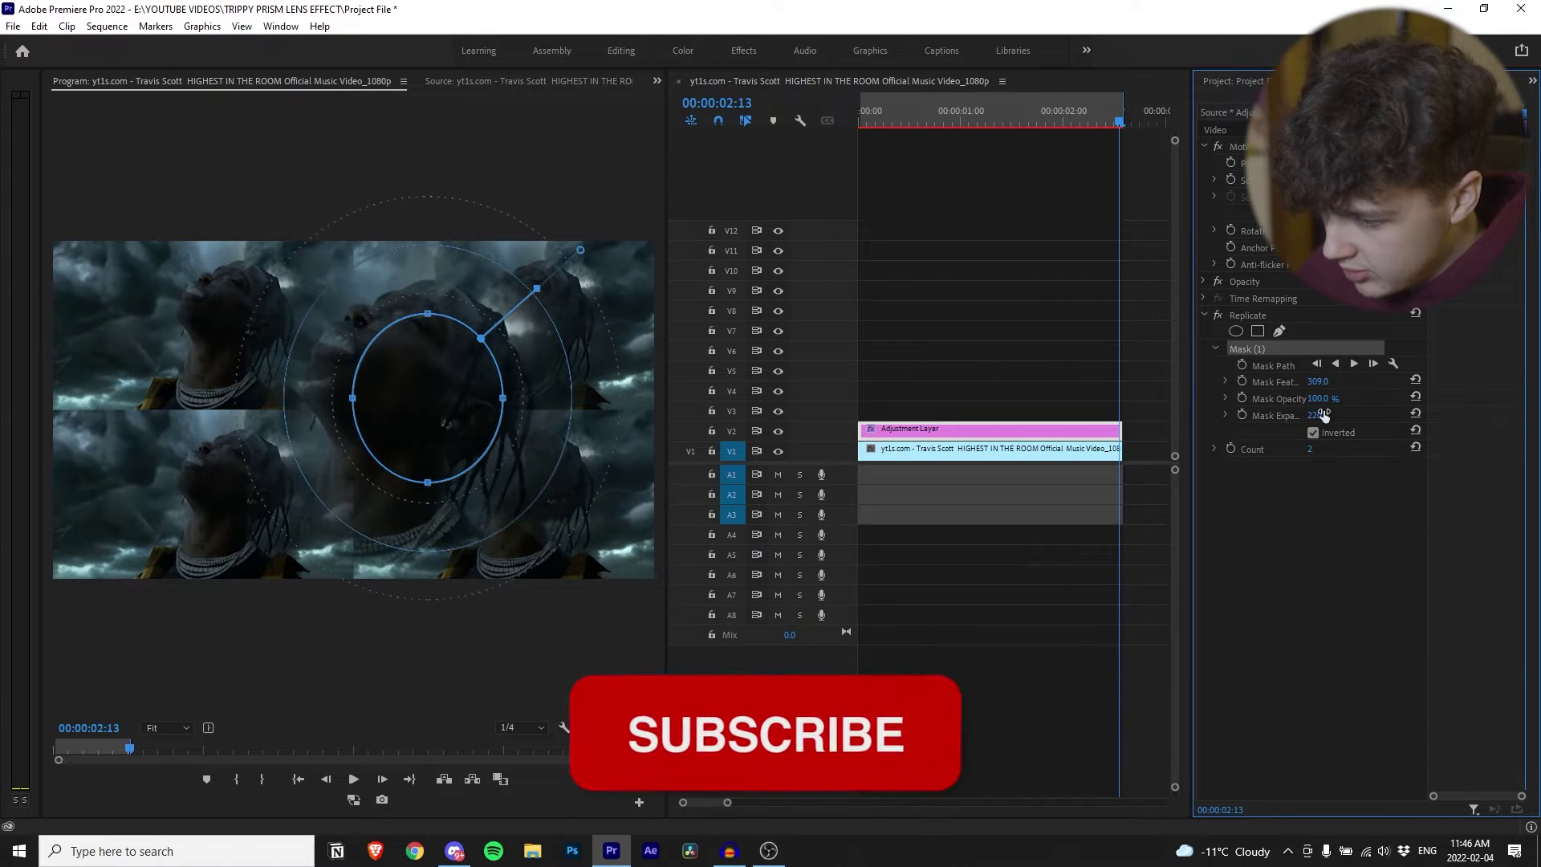
left_click(387, 383)
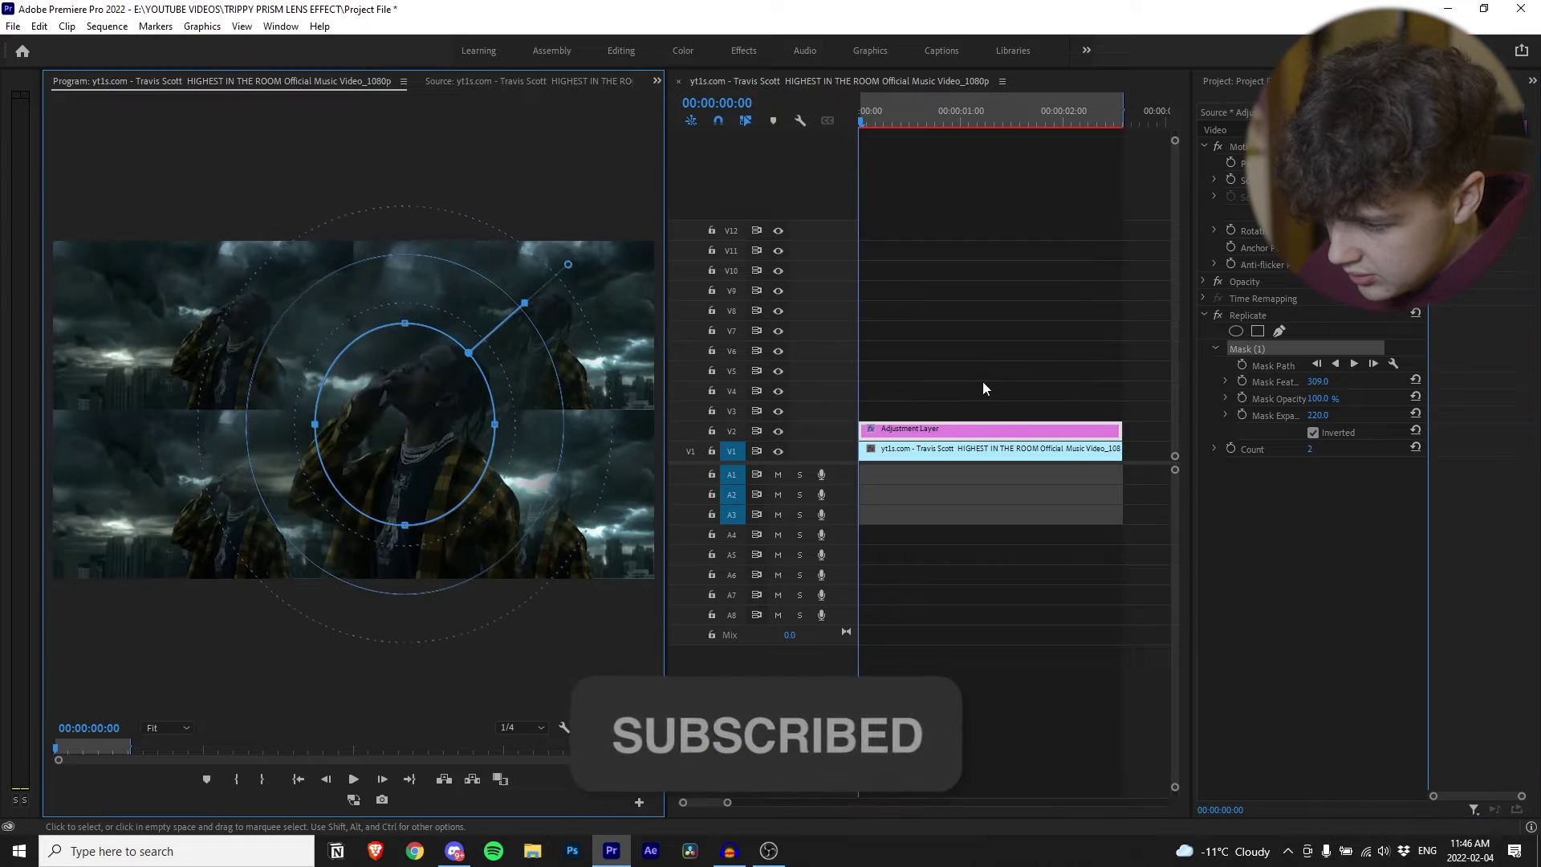
Step: Play back the sequence to preview the masked Replicate effect and save the project
left_click(932, 610)
key("space")
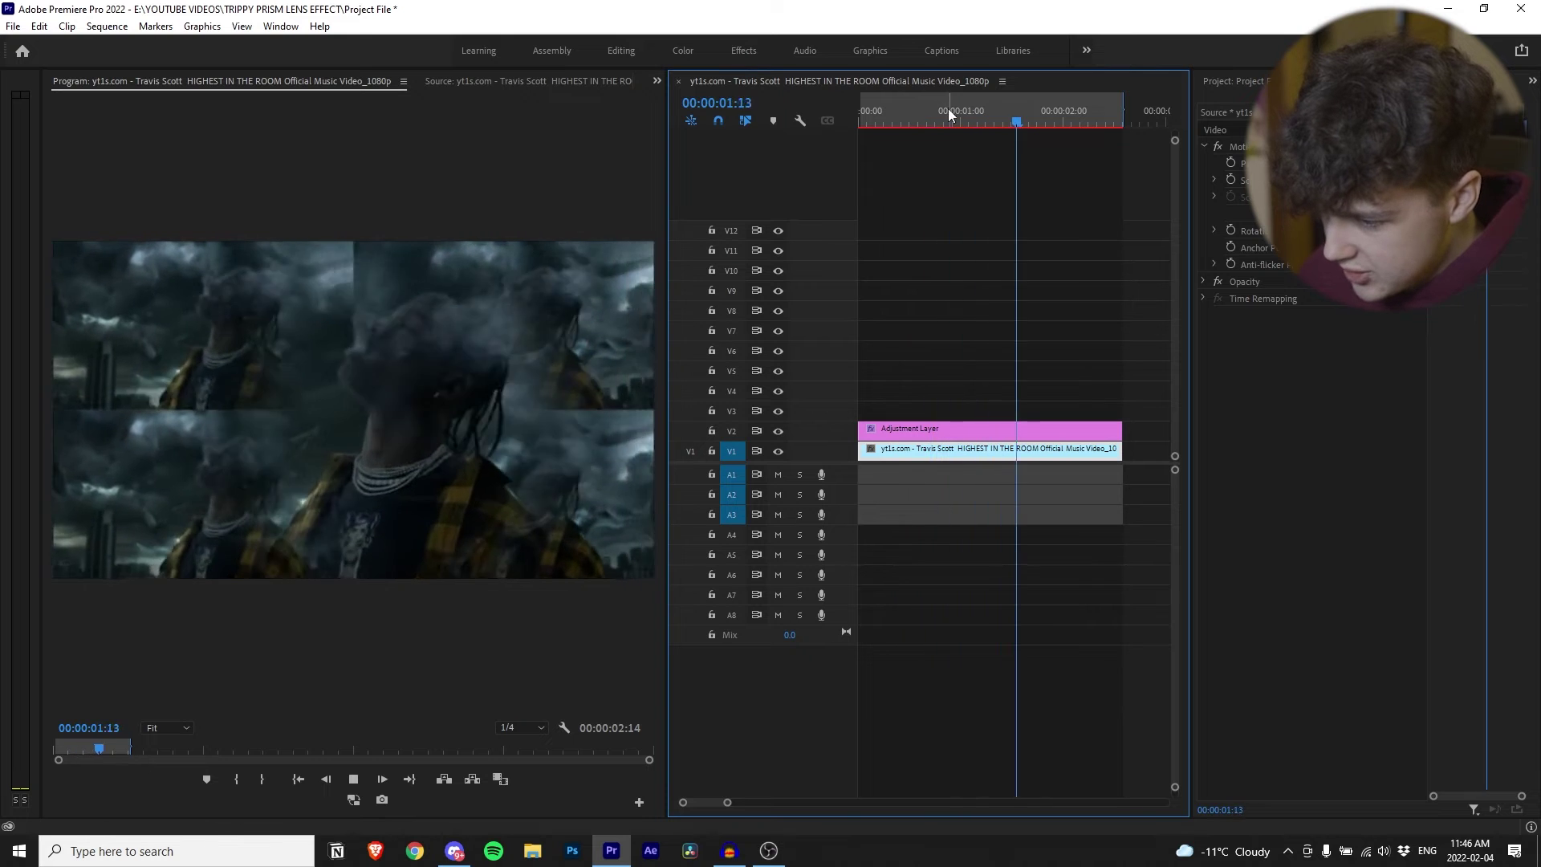
key("space")
key("ctrl+s")
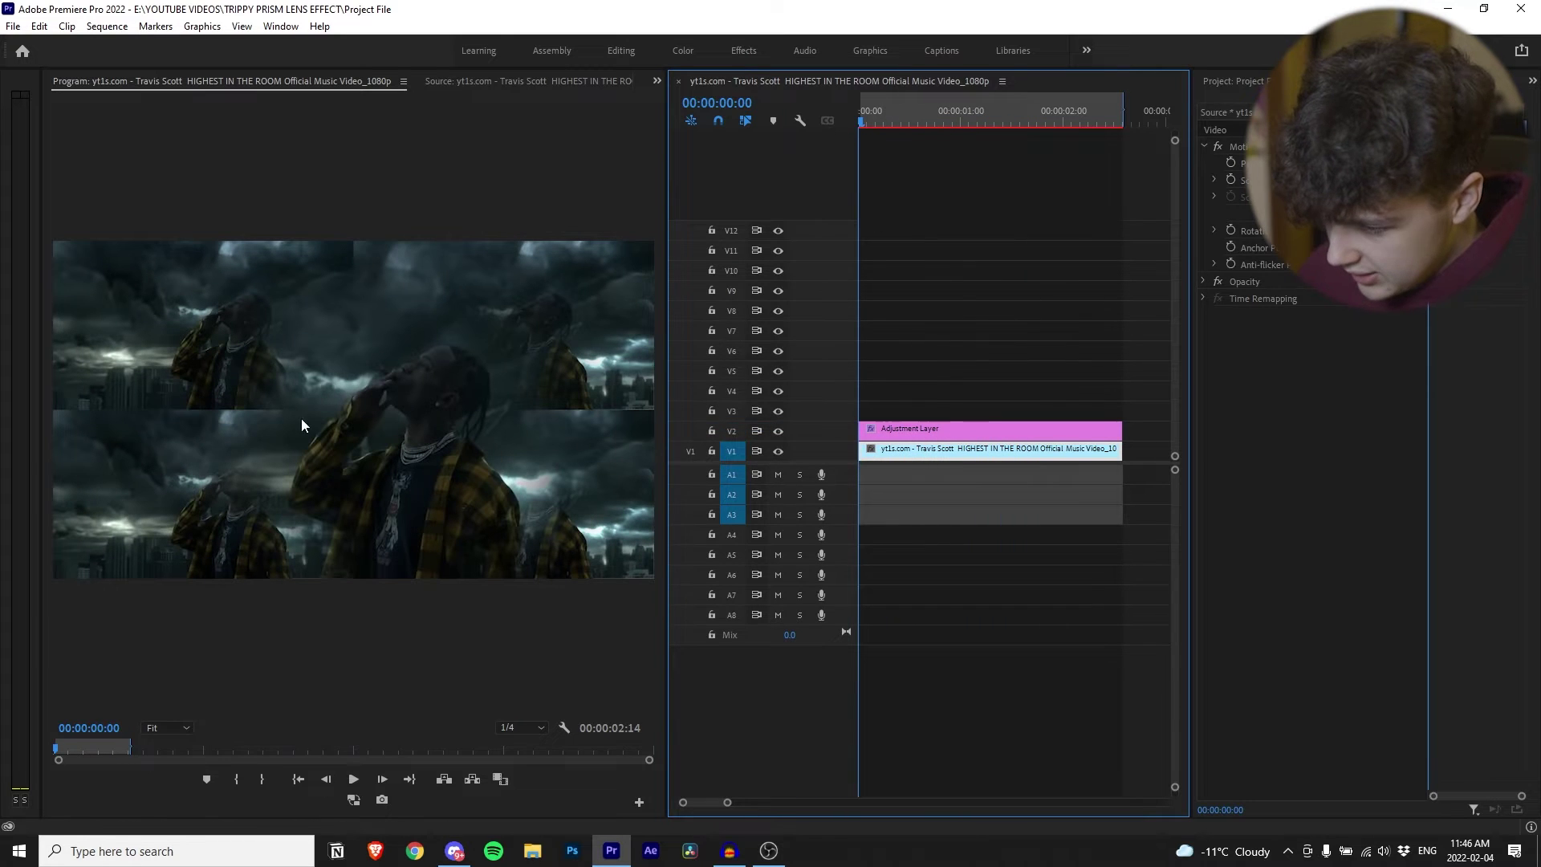
key("space")
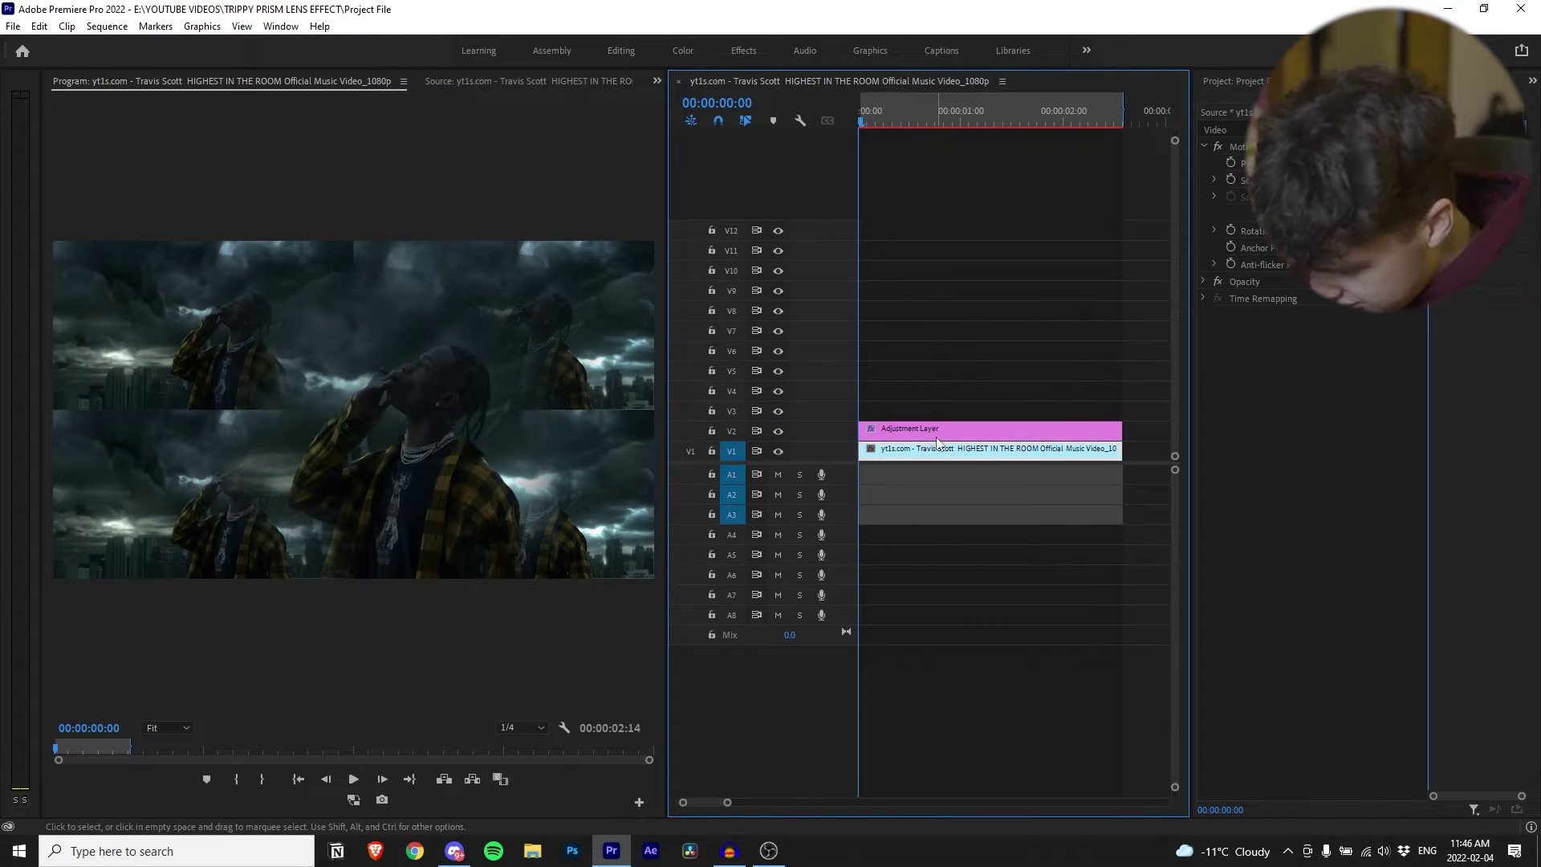
Step: Draw a closed cross-shaped Pen mask on the adjustment layer's Opacity, covering the horizontal and vertical seams between the replicated images
left_click(934, 431)
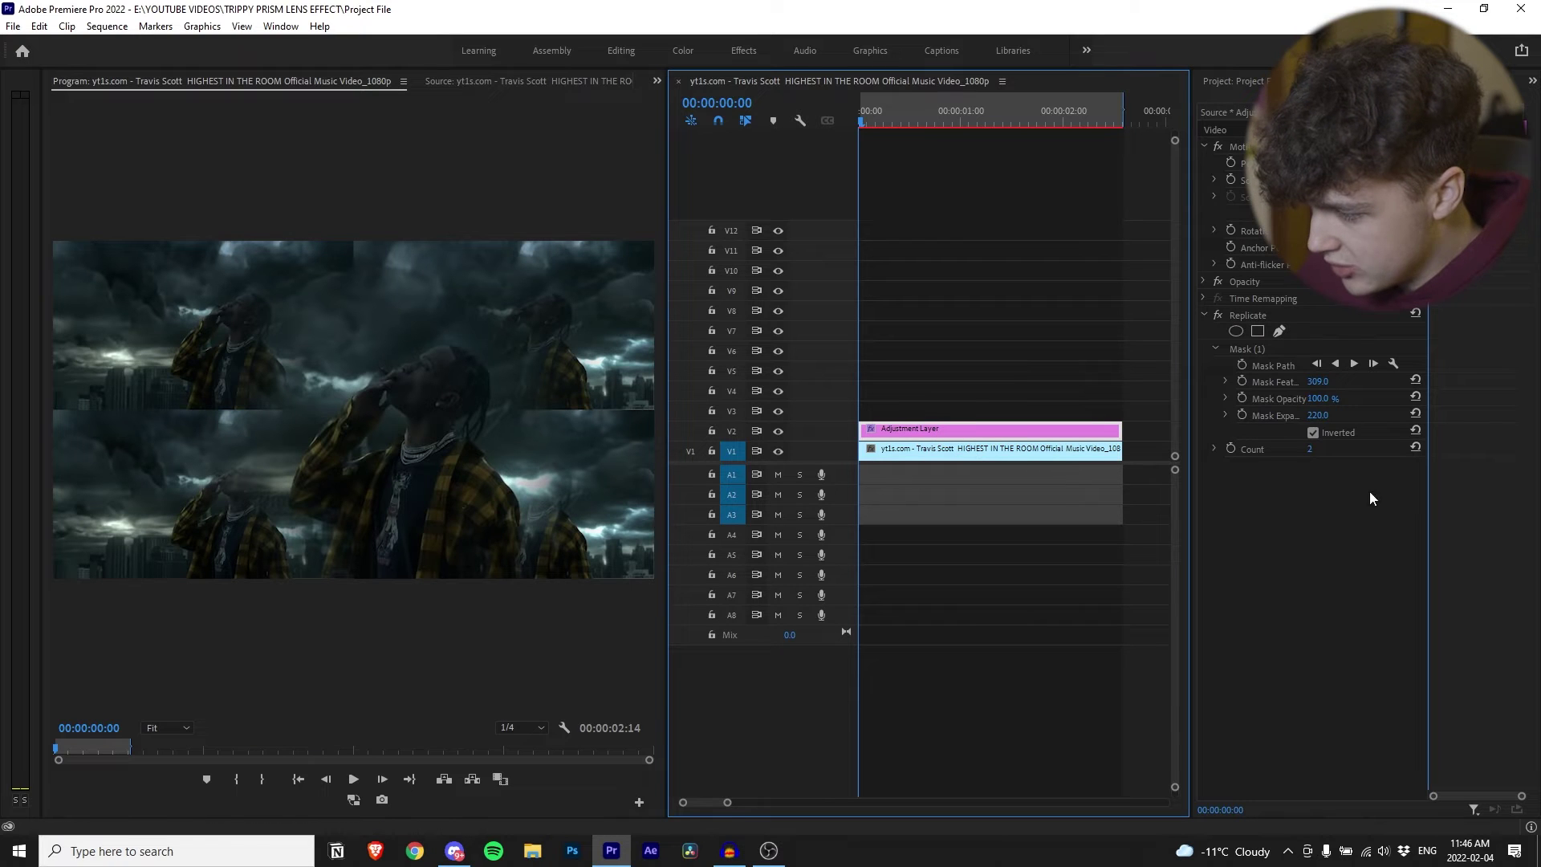
left_click(1204, 280)
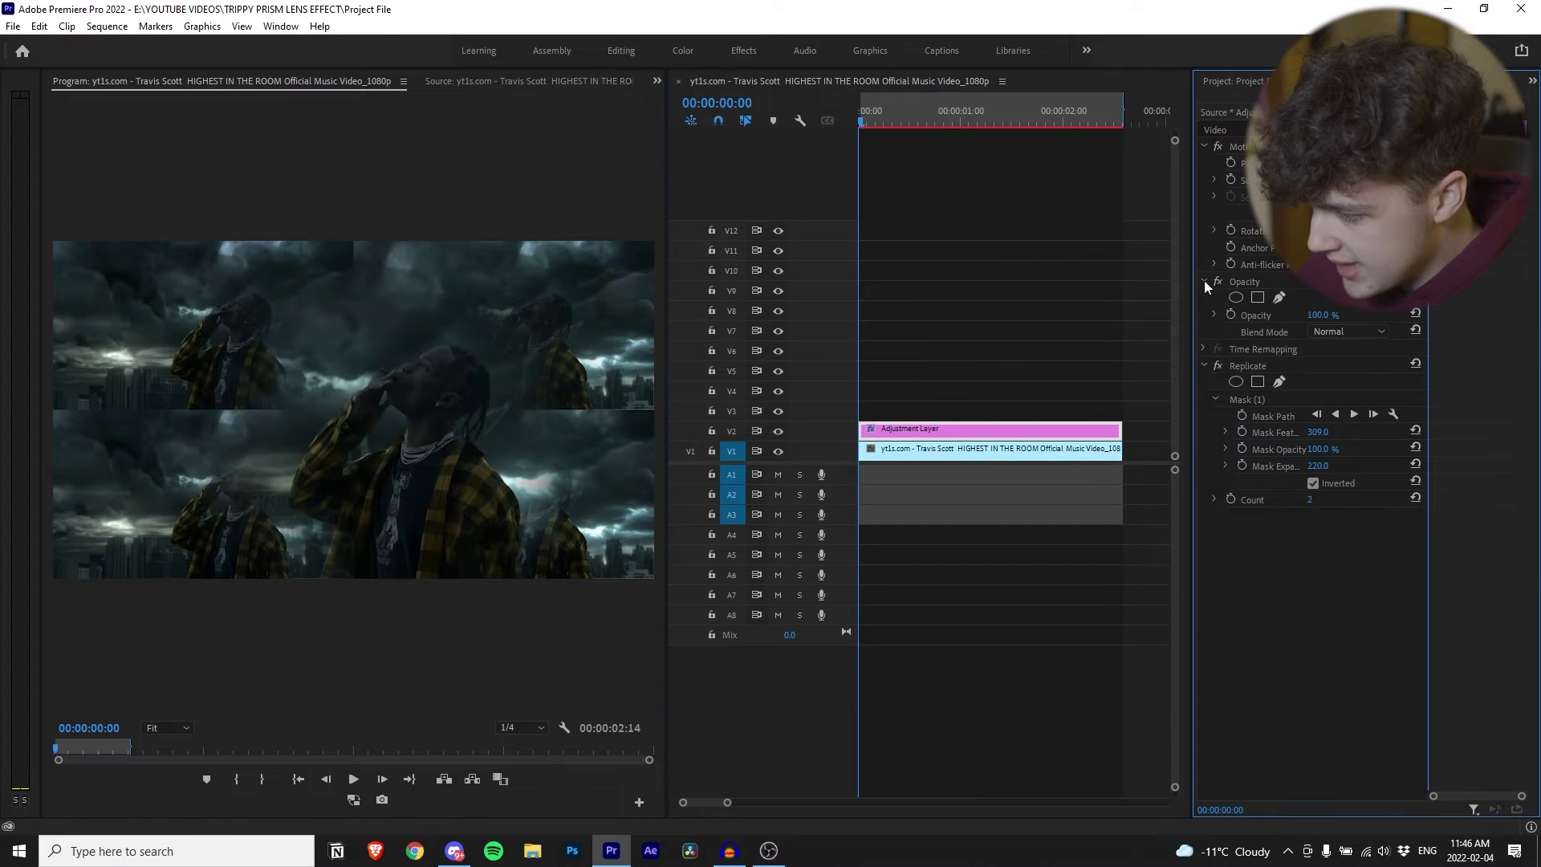
left_click(1279, 297)
left_click(156, 413)
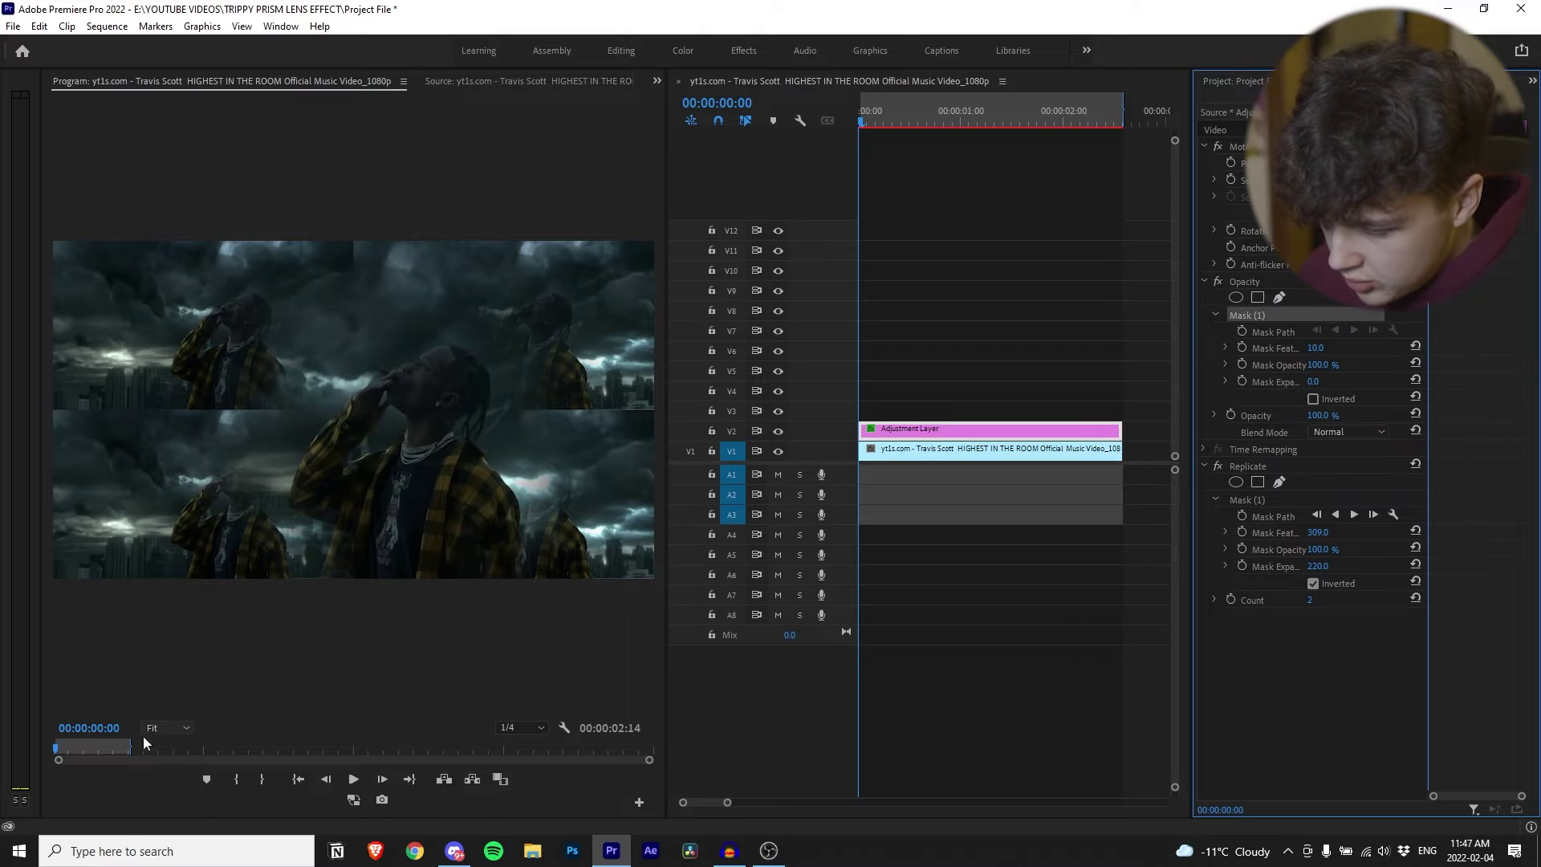
left_click(166, 605)
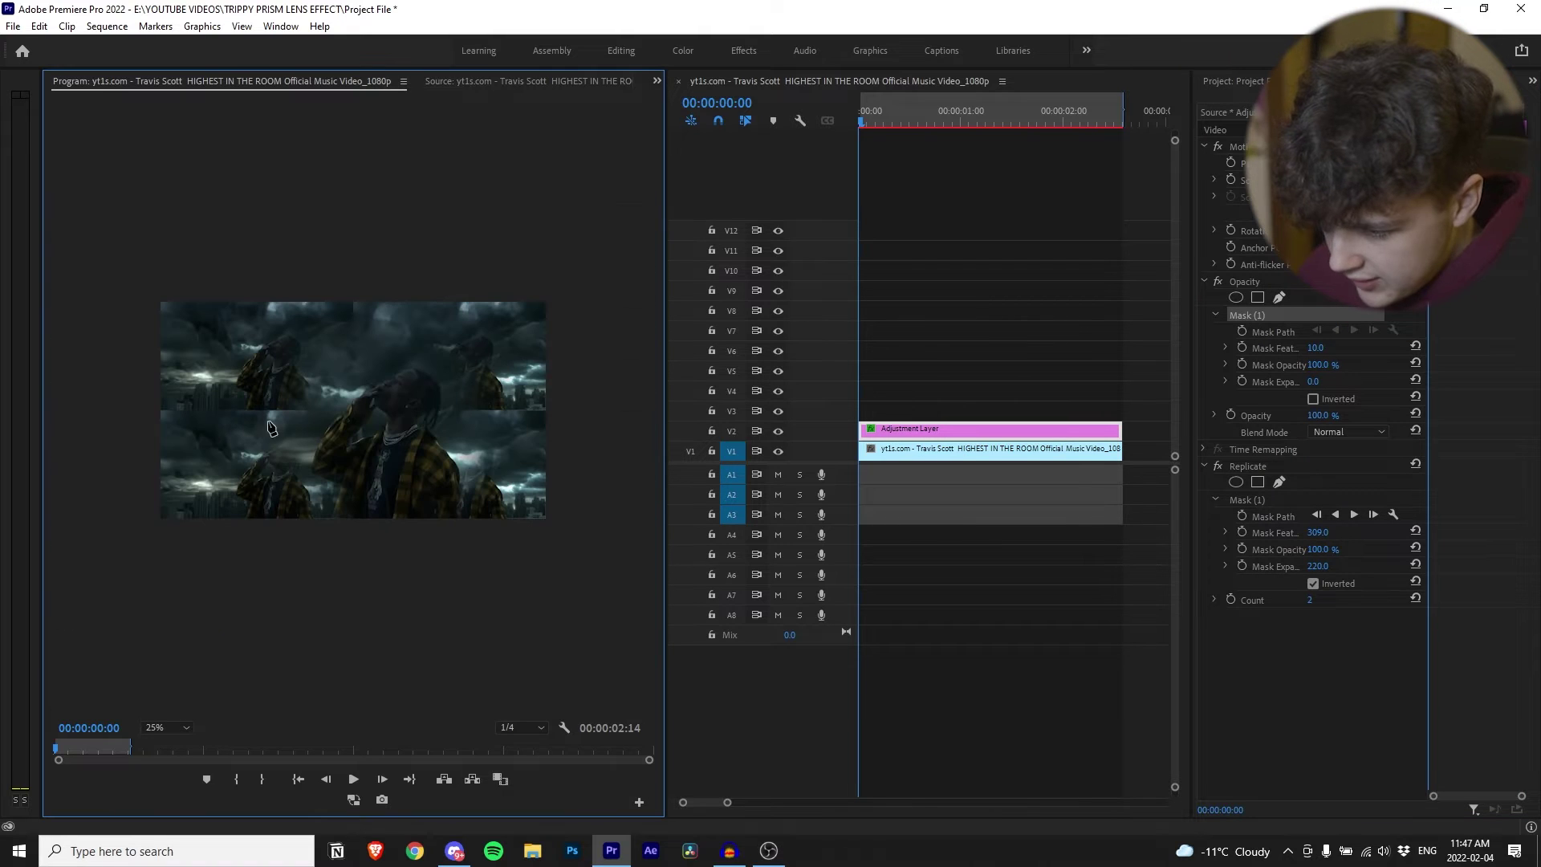
key("grave")
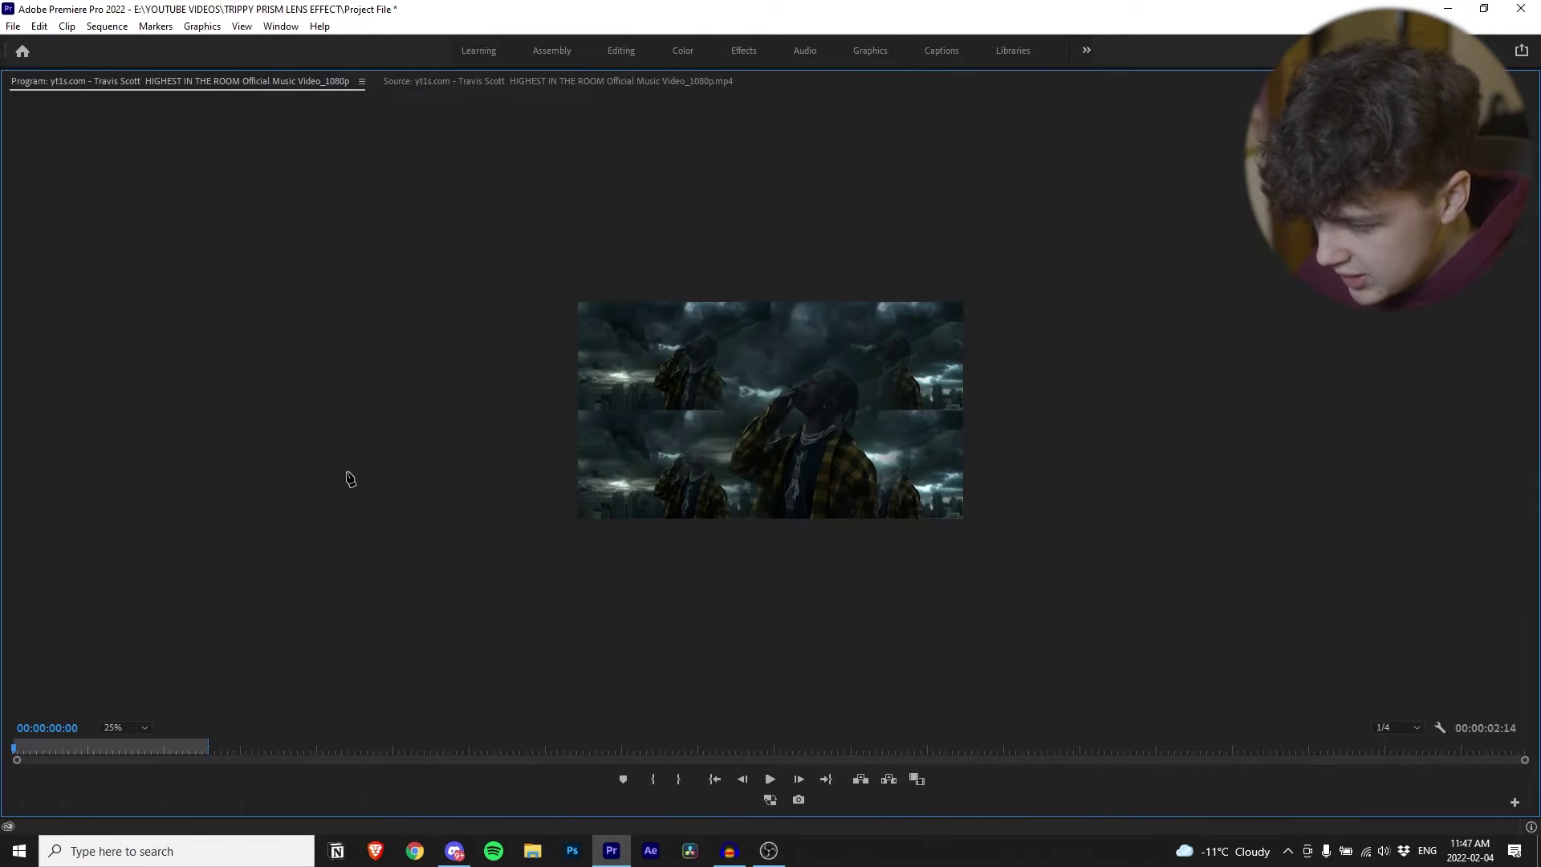
key("equal")
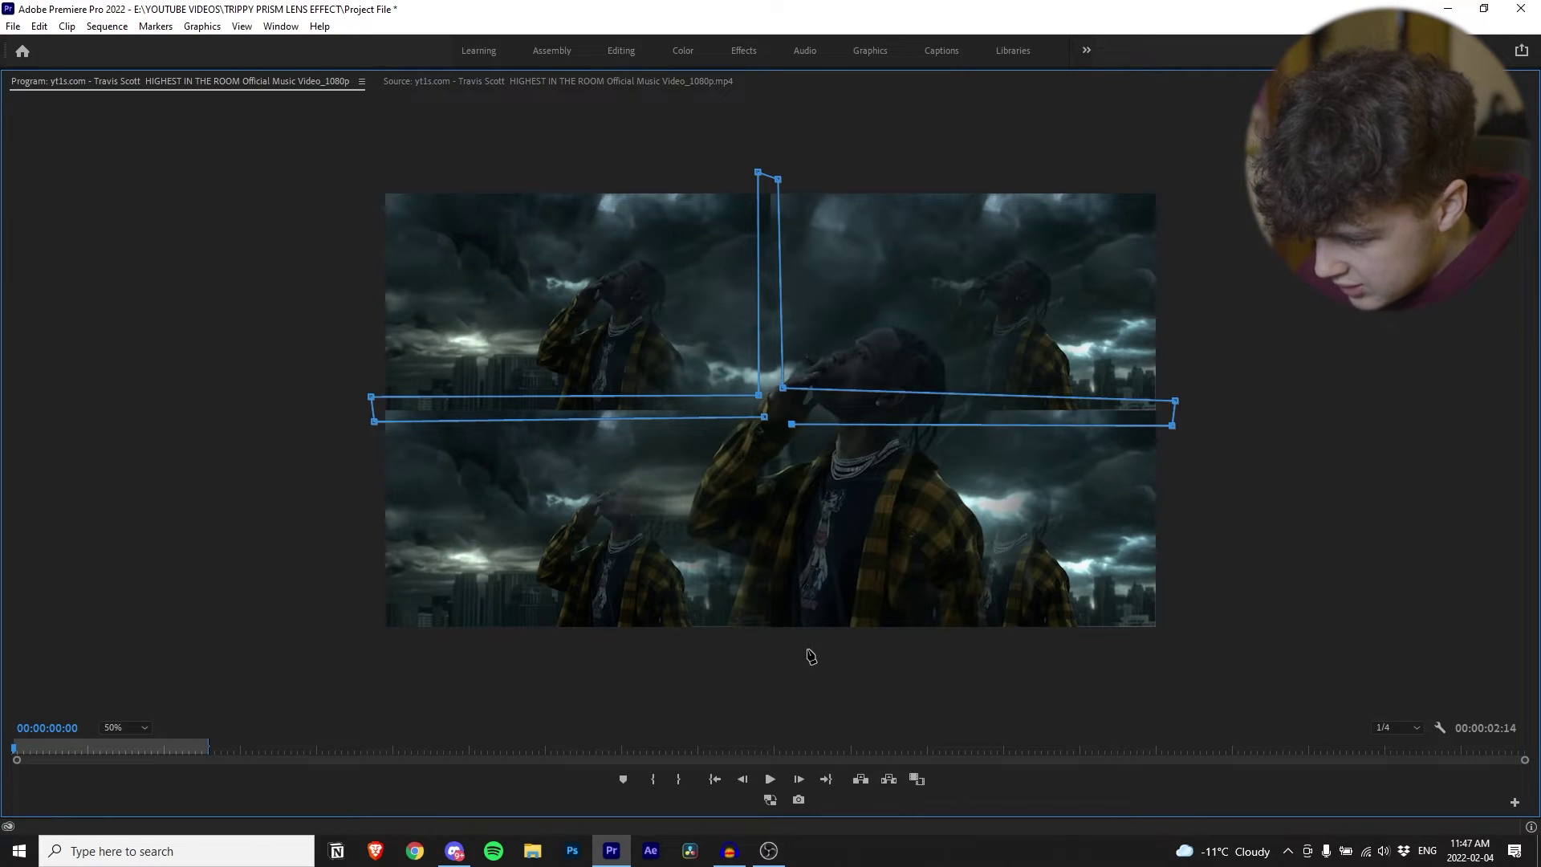
left_click(764, 445)
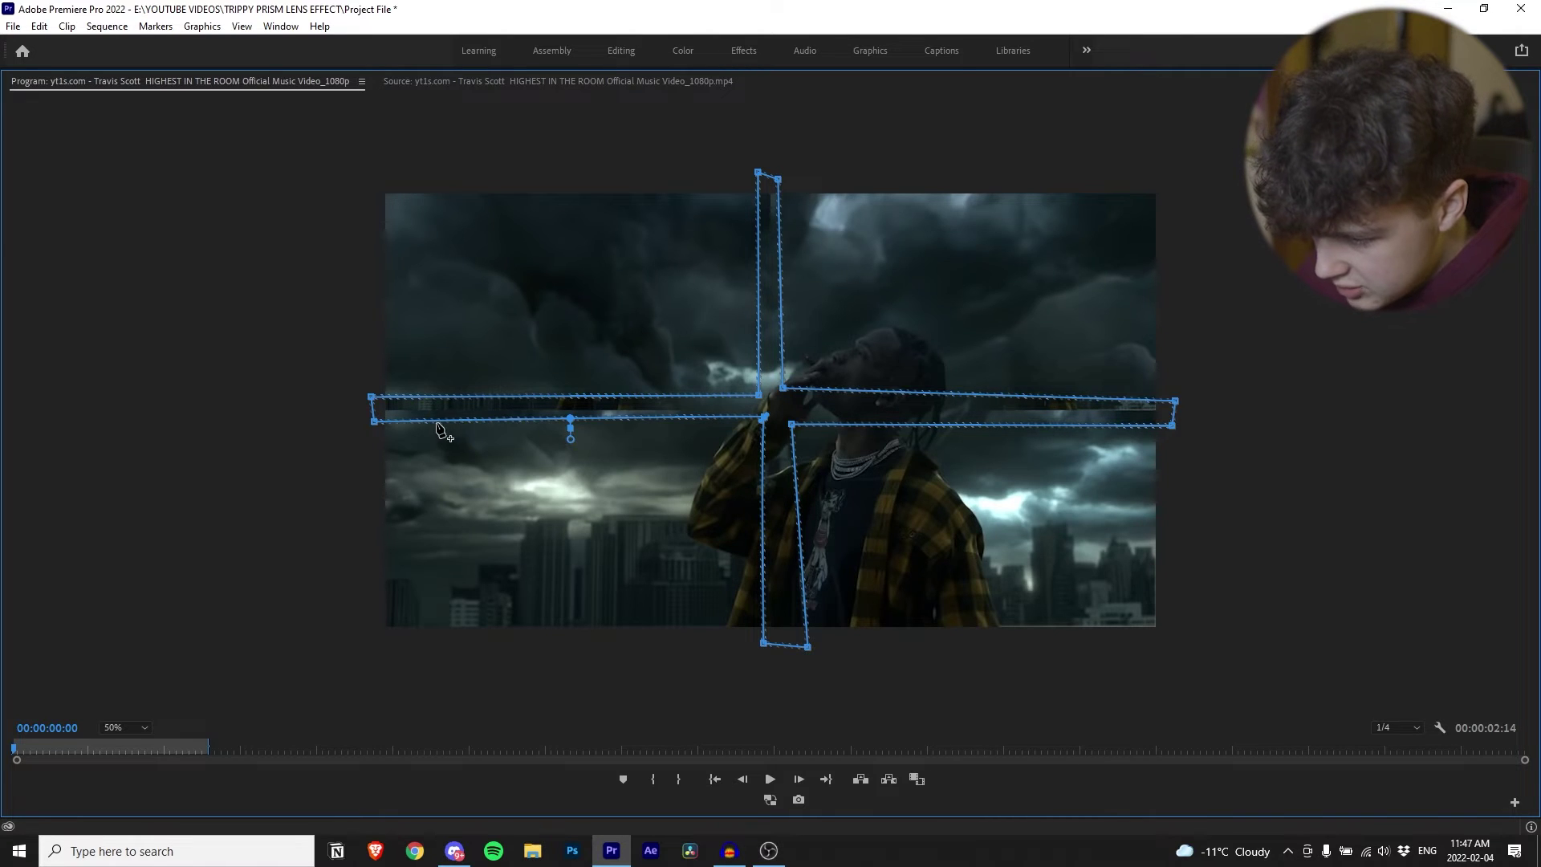
Step: Invert the cross-shaped opacity mask, set its feather to 46 and expansion to 21, and preview the result
key("grave")
left_click(1313, 400)
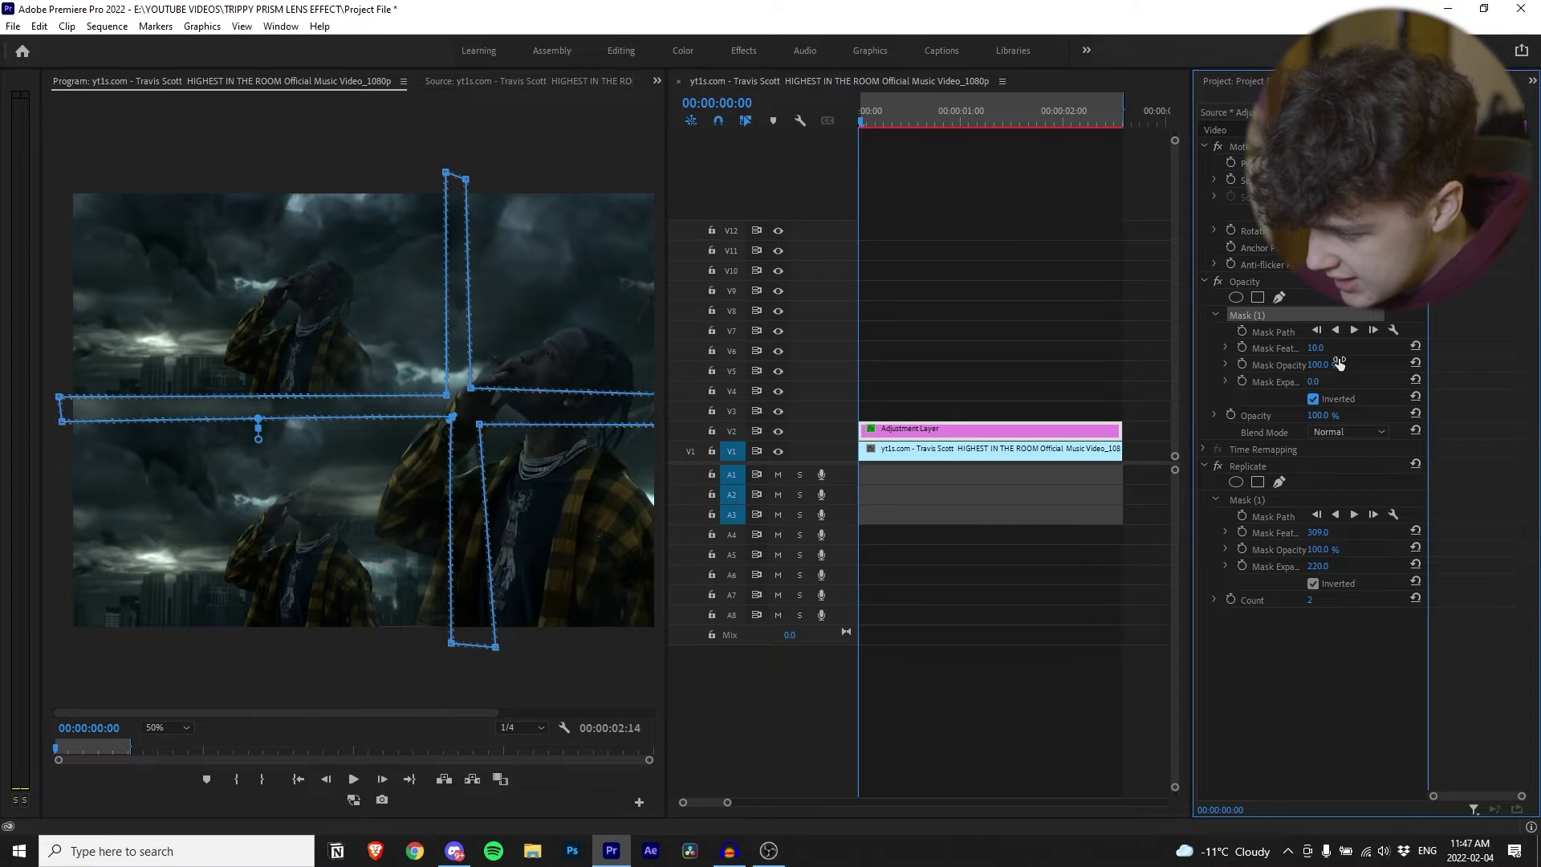
left_click_drag(1312, 382, 1364, 350)
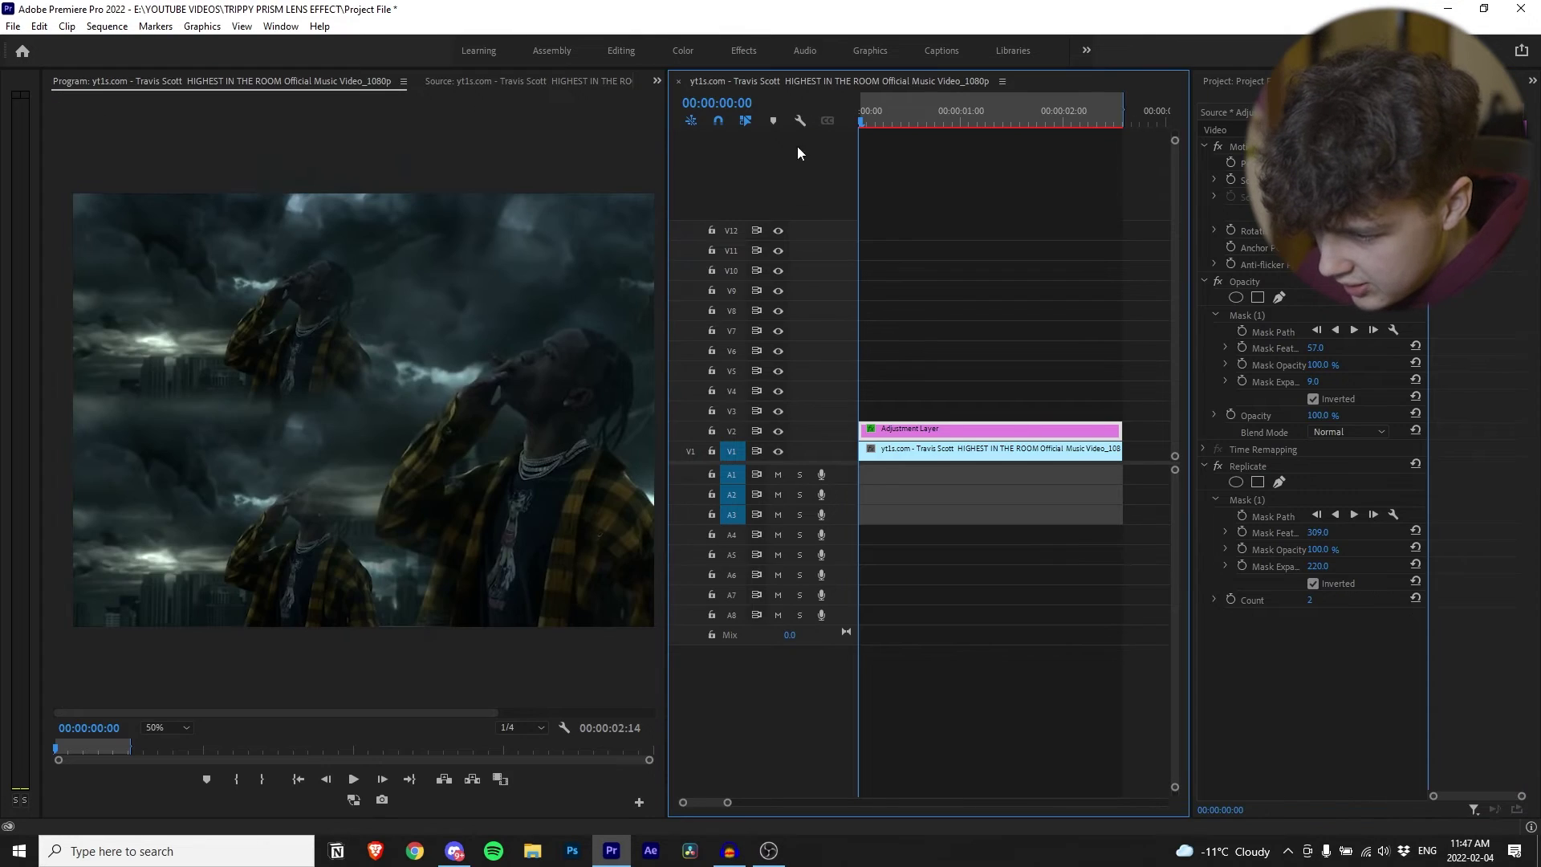
key("space")
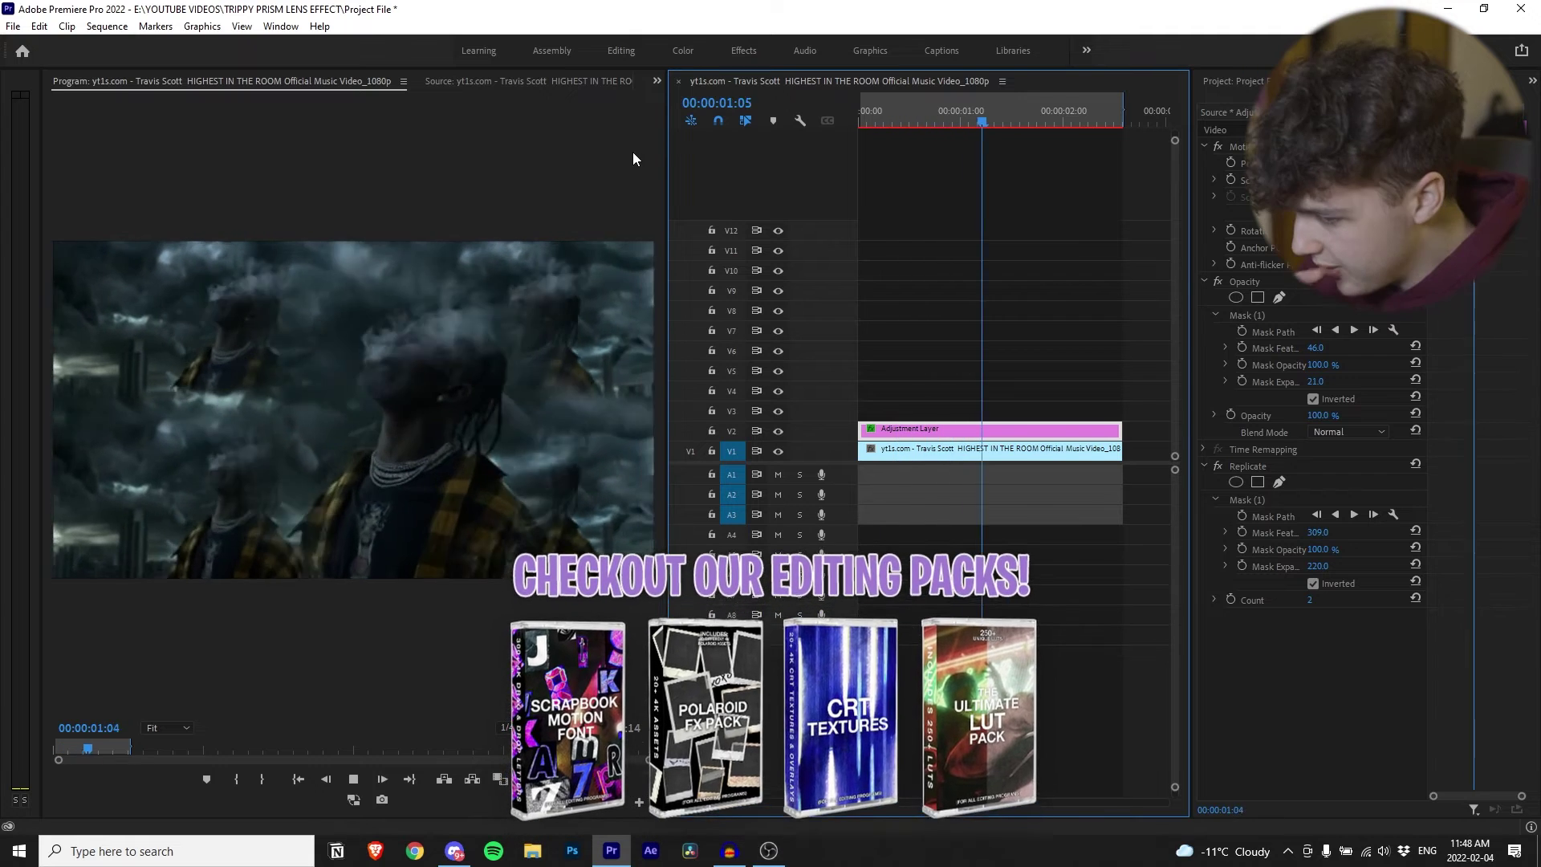
key("space")
Step: Place a second adjustment layer on track V3 and trim it to the length of the clip
left_click(1235, 81)
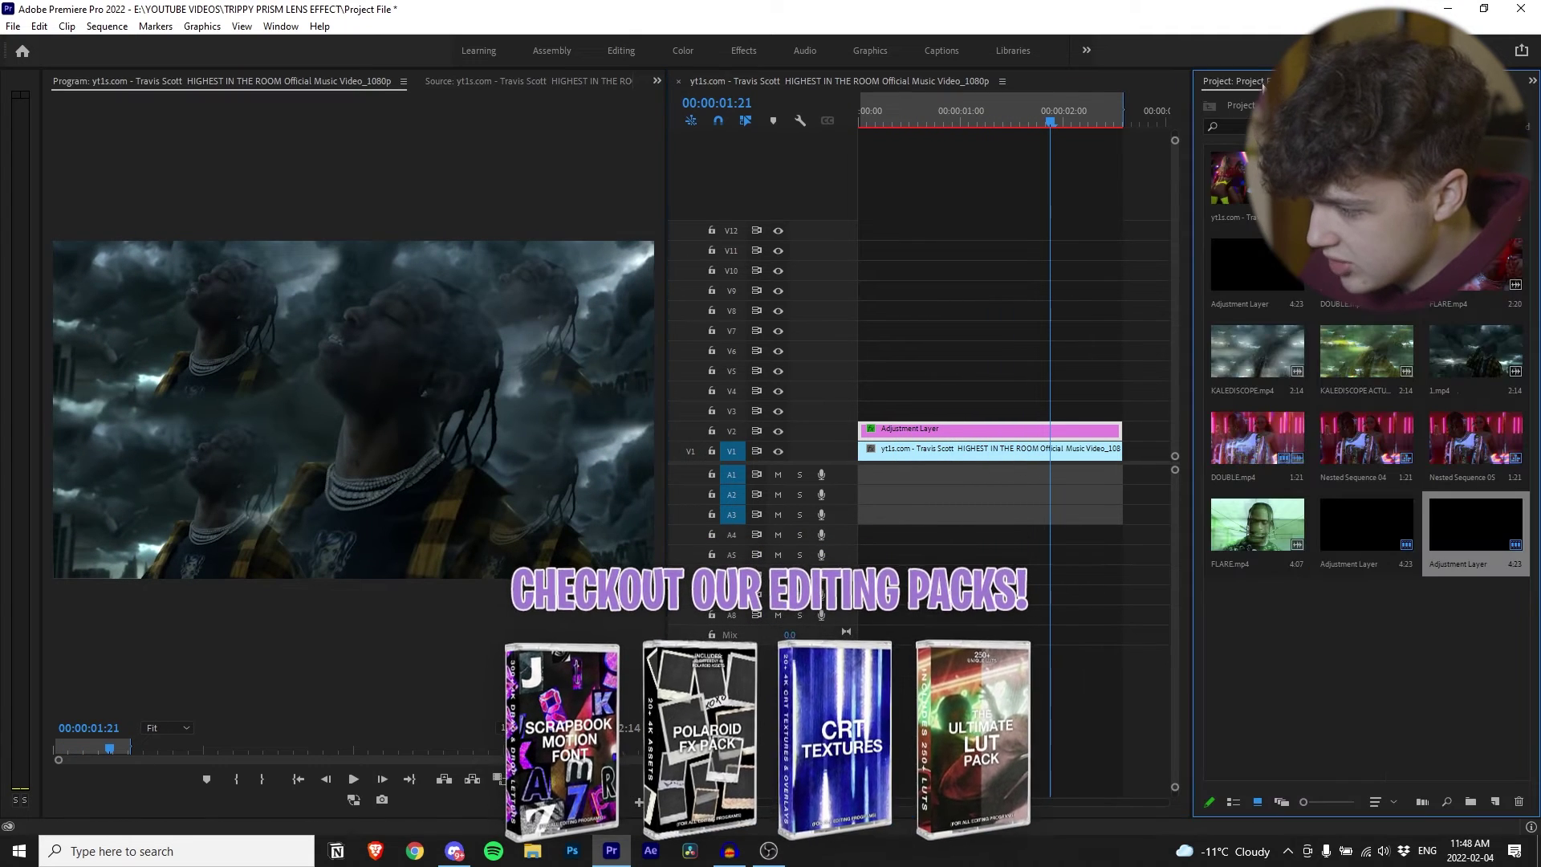
left_click_drag(1475, 542, 868, 412)
key("c")
left_click(1123, 413)
key("v")
left_click(1142, 413)
key("Delete")
left_click(1099, 410)
Step: Set the blend mode of the V3 adjustment layer to Screen
left_click(1339, 81)
left_click(1421, 81)
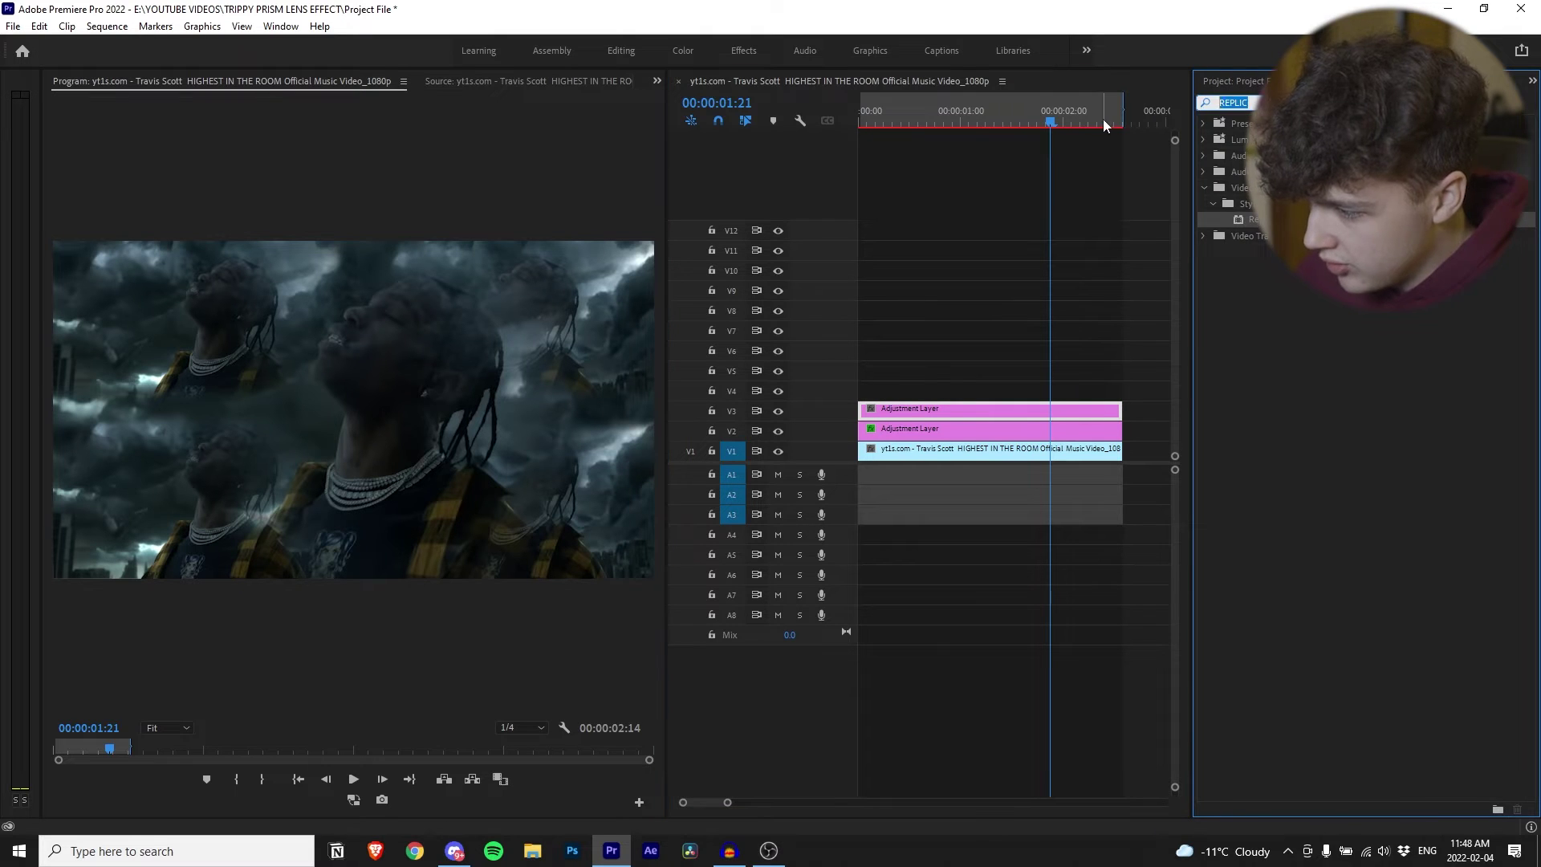
key("shift+5")
left_click(1351, 331)
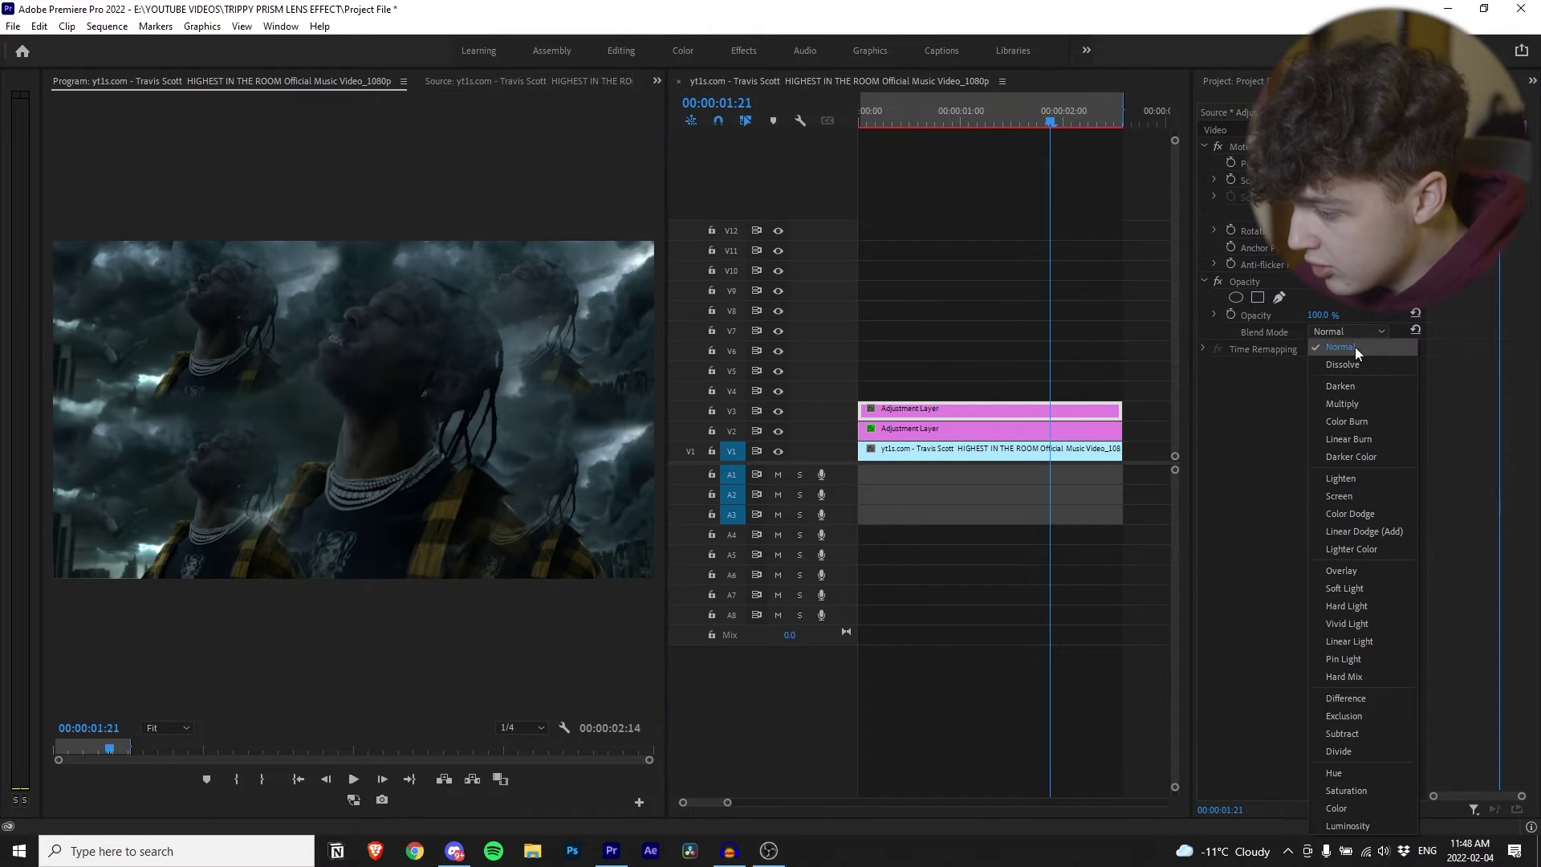
left_click(1356, 479)
Step: Apply the Transform effect to the V3 adjustment layer and set its scale to 123
key("shift+7")
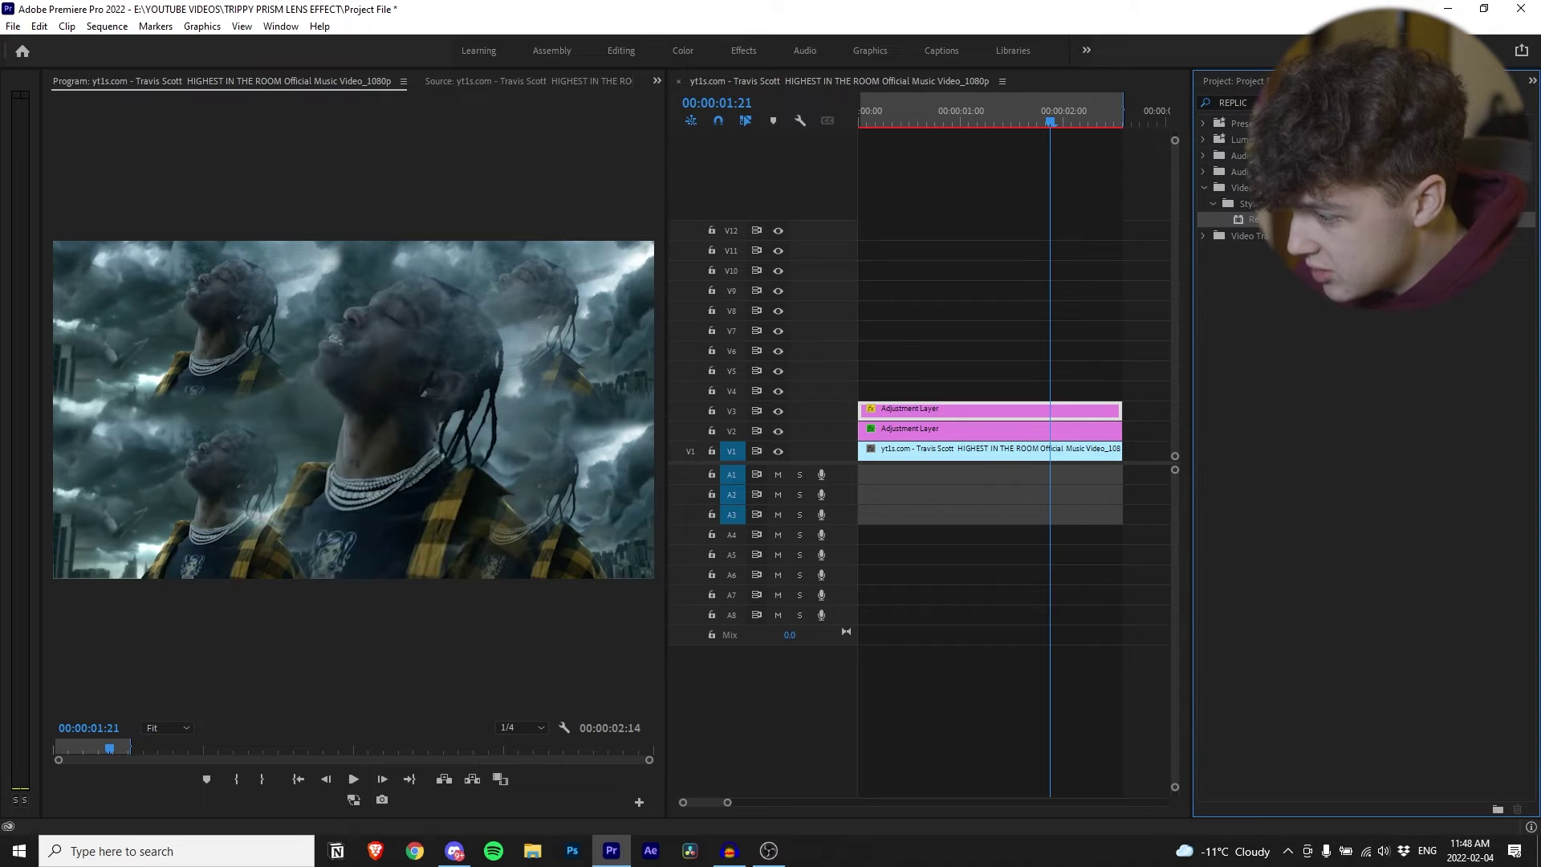
left_click(1316, 103)
type("TRANS")
type("FORM")
left_click_drag(1268, 235, 1052, 410)
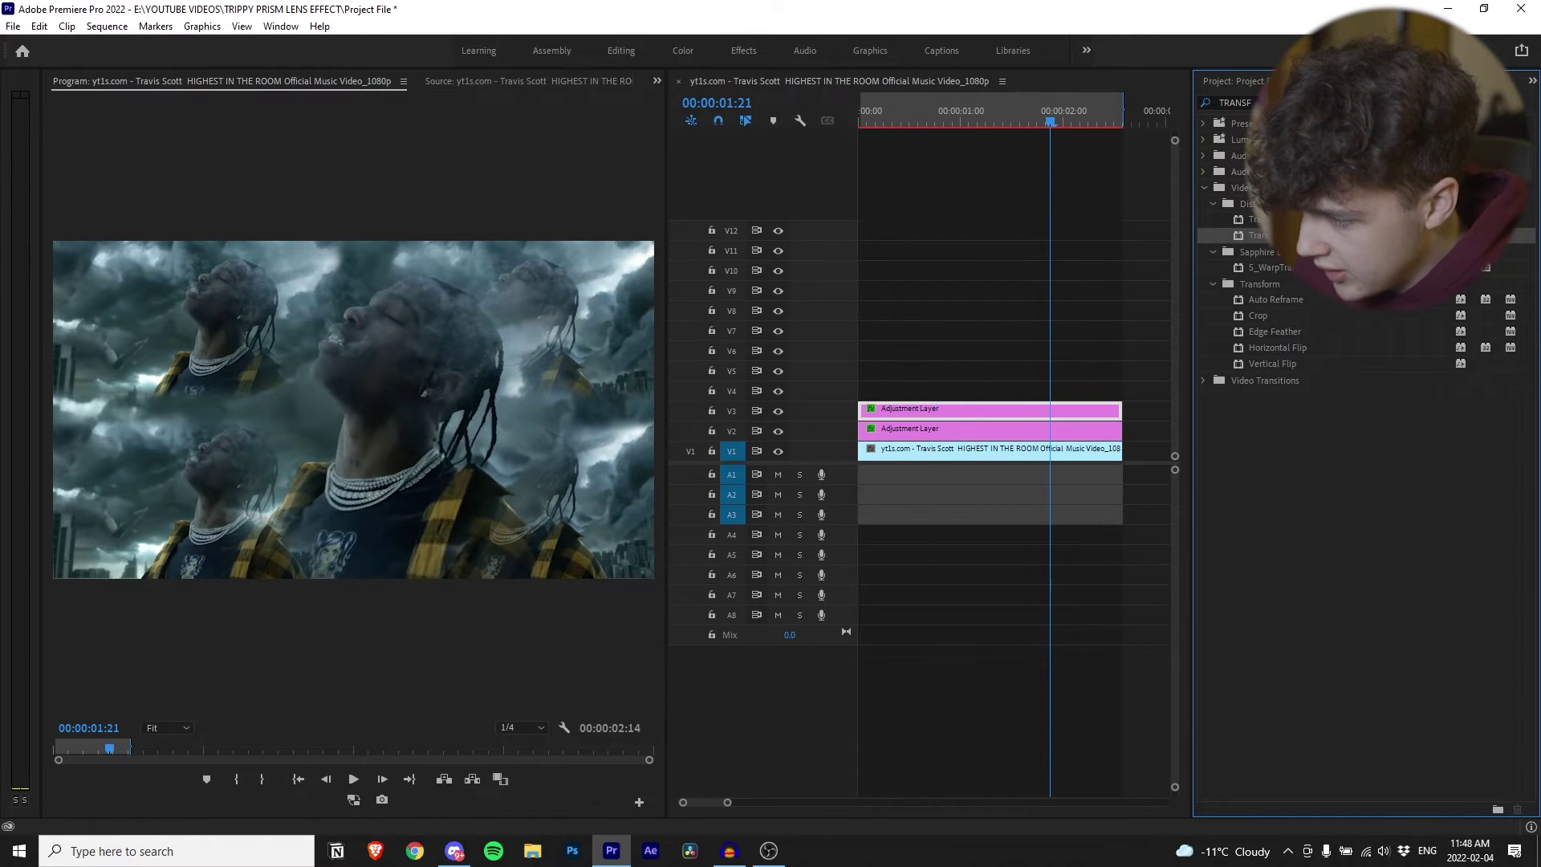
key("shift+5")
left_click_drag(1333, 446, 1352, 446)
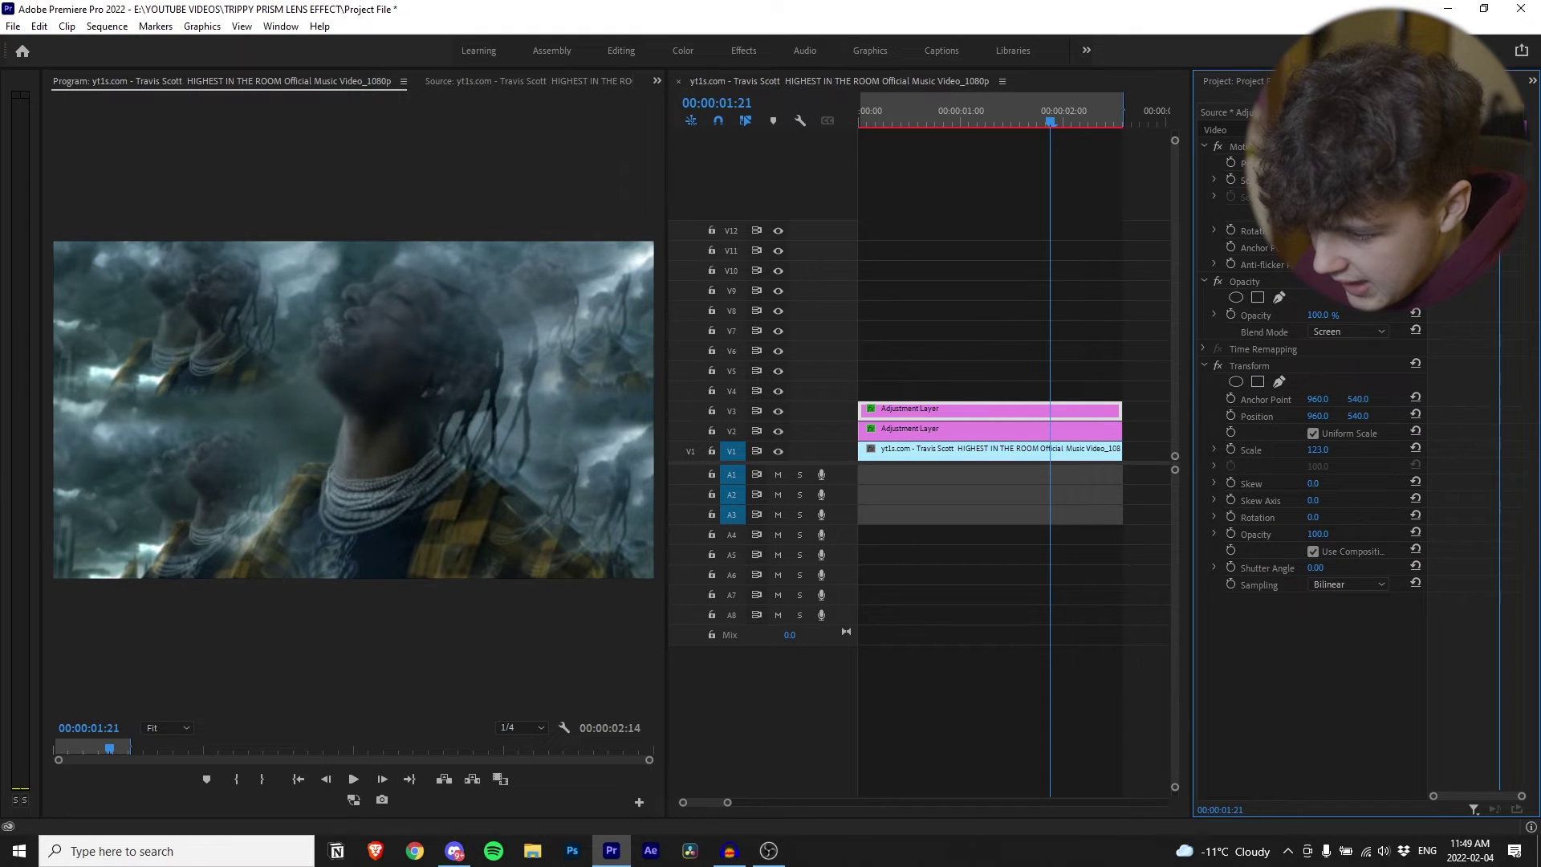
Step: Apply VR Chromatic Aberrations to the V3 adjustment layer and open its effect settings
key("shift+7")
type("chromati")
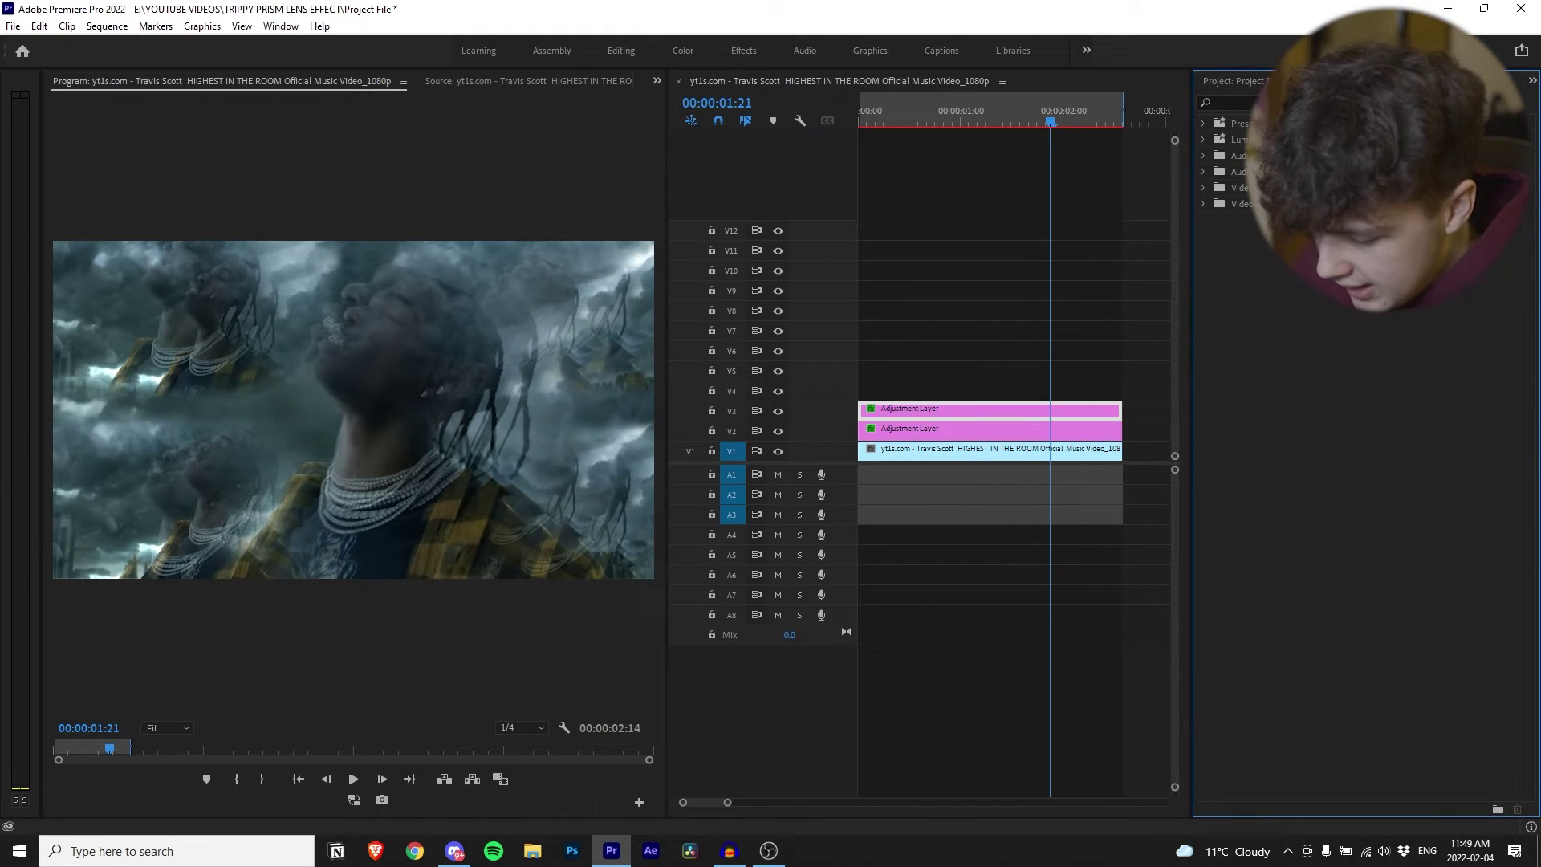
left_click_drag(1179, 341, 1042, 413)
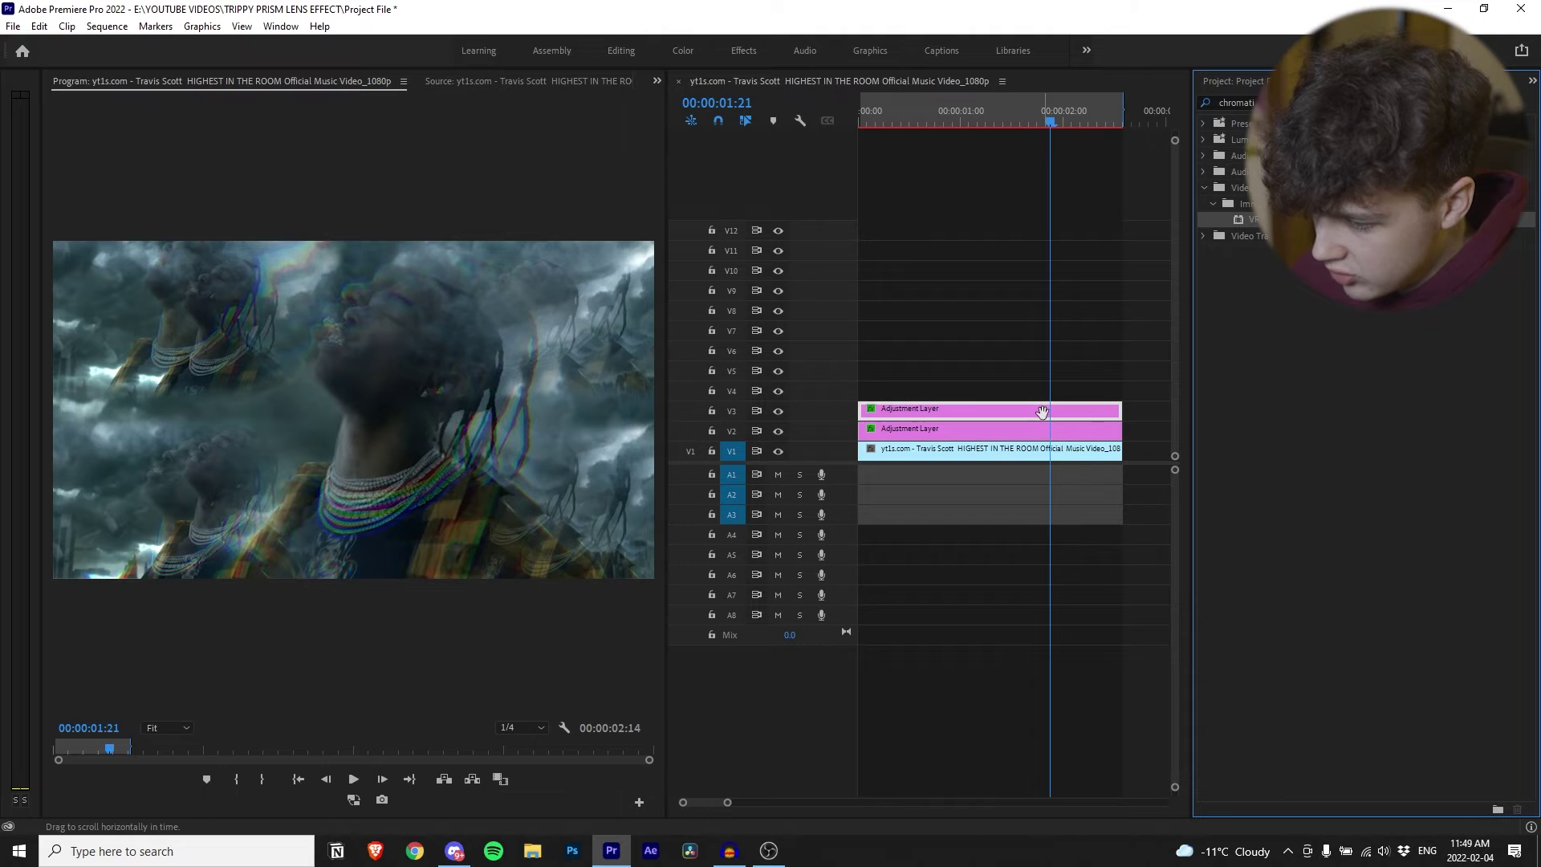
key("shift+5")
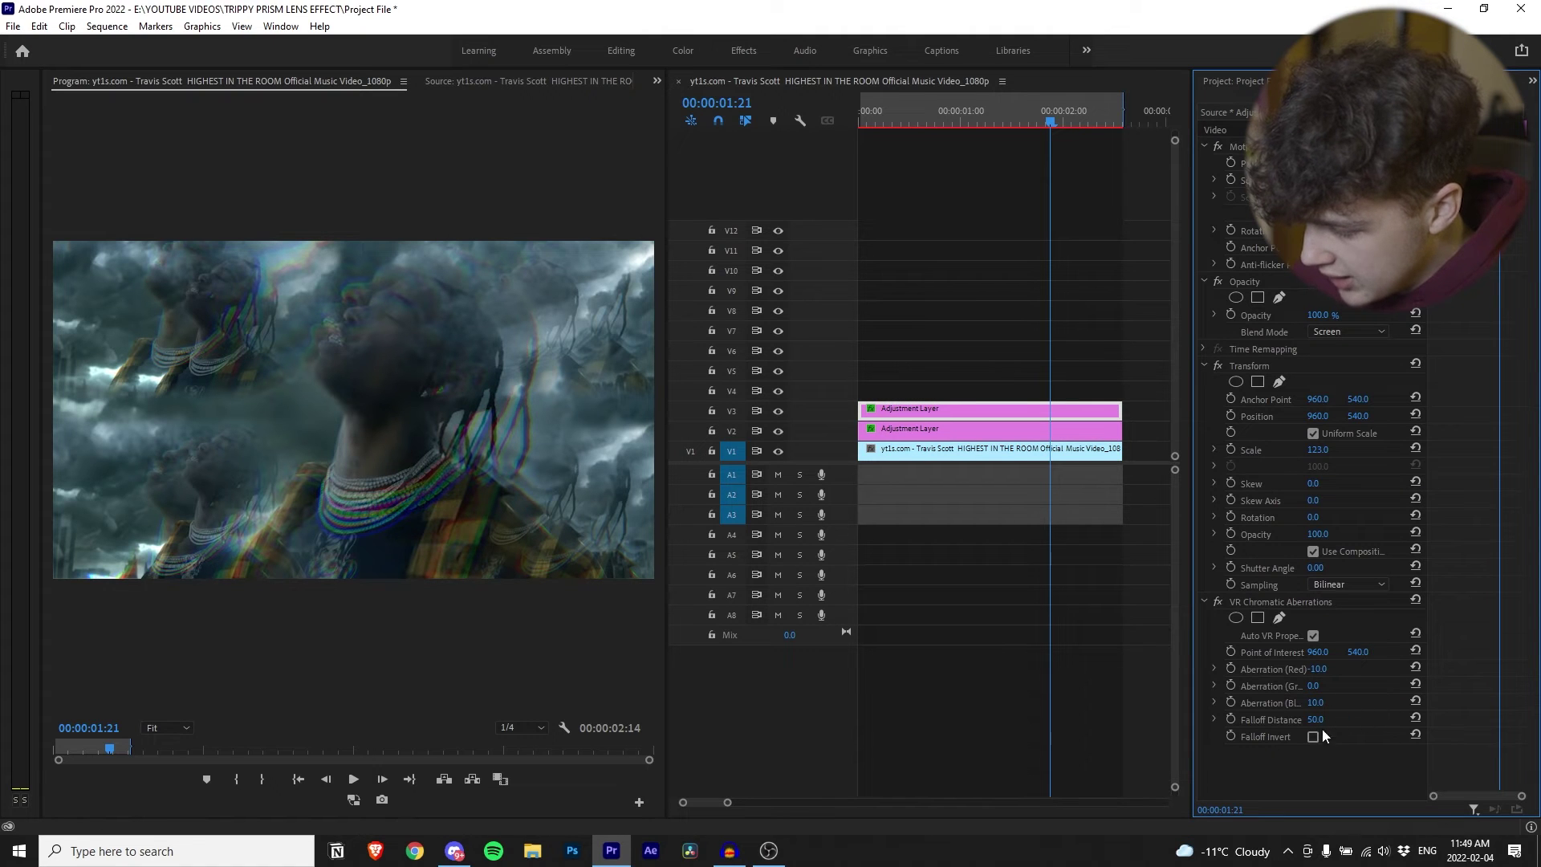
Step: Keyframe the Falloff Distance of VR Chromatic Aberrations from 0 at the clip's start to a raised value near its end, and preview it
key("Home")
left_click_drag(1316, 719, 1238, 720)
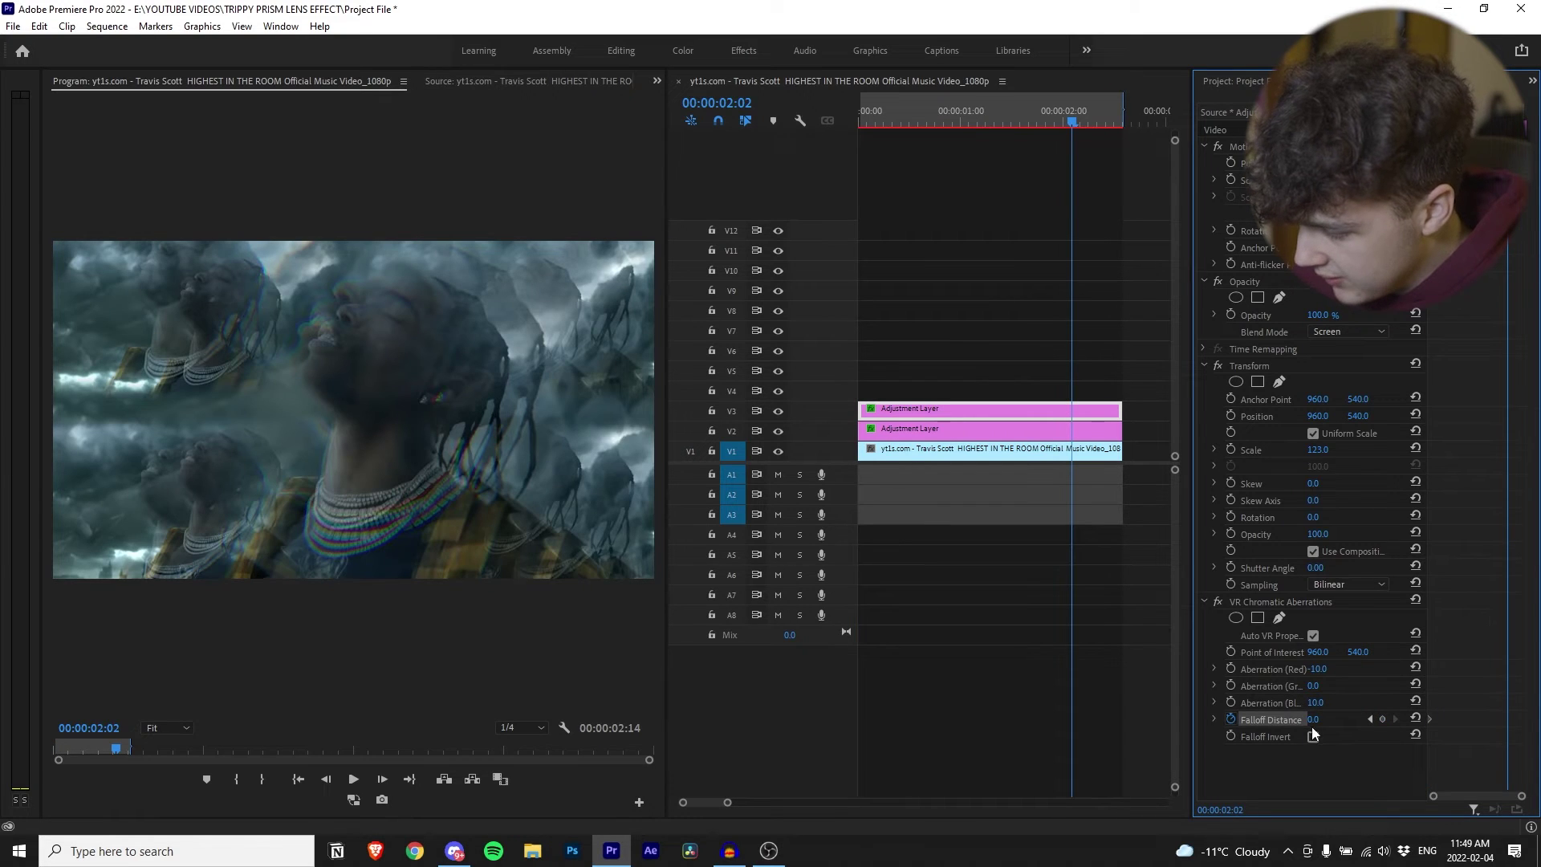
left_click_drag(1313, 719, 1368, 722)
left_click_drag(1506, 719, 1525, 719)
key("Home")
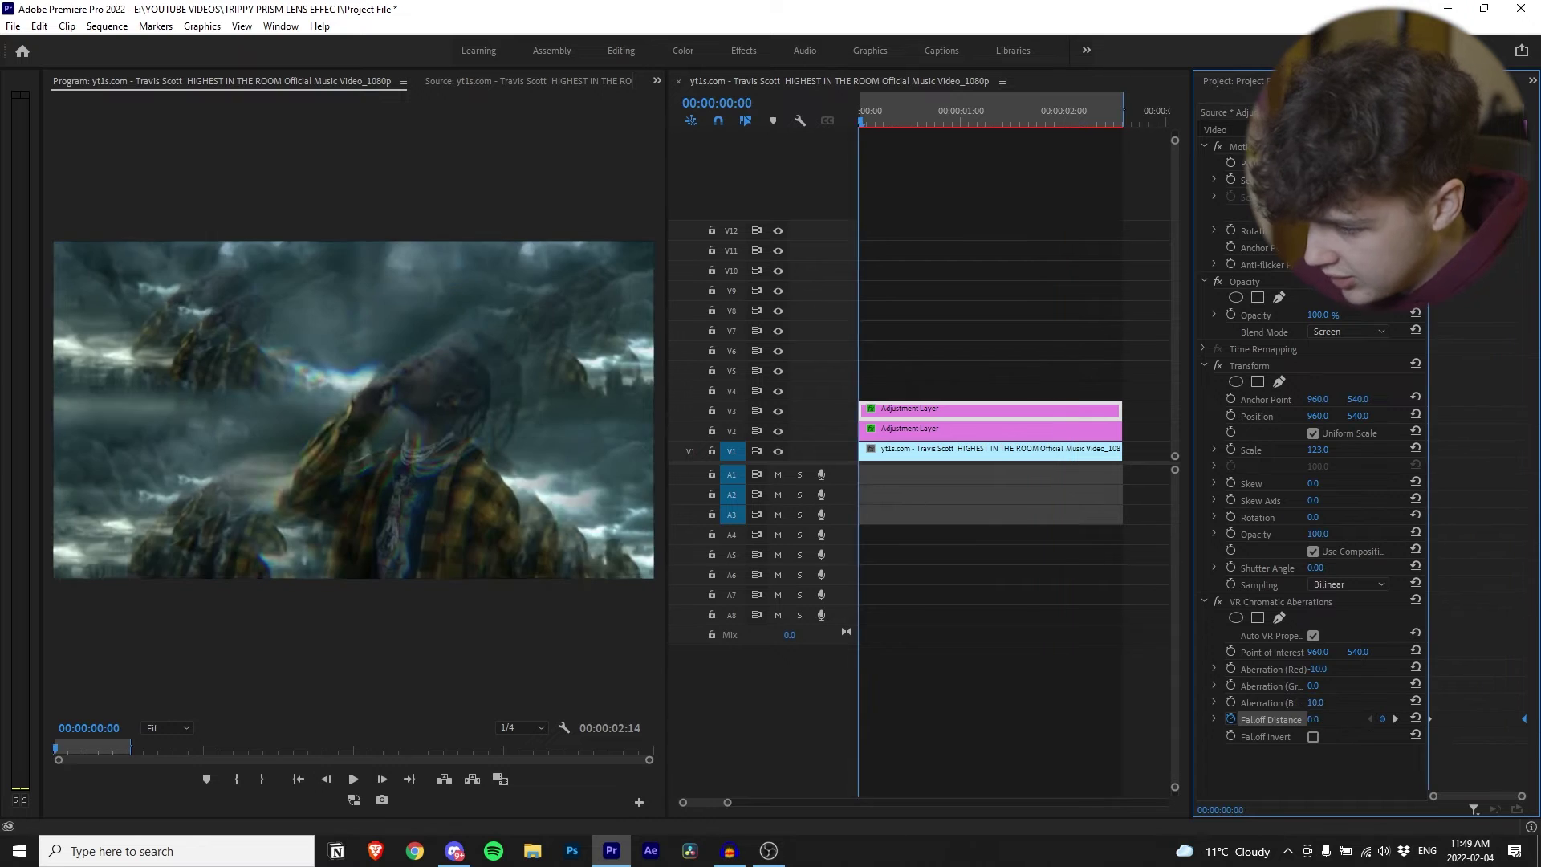
key("space")
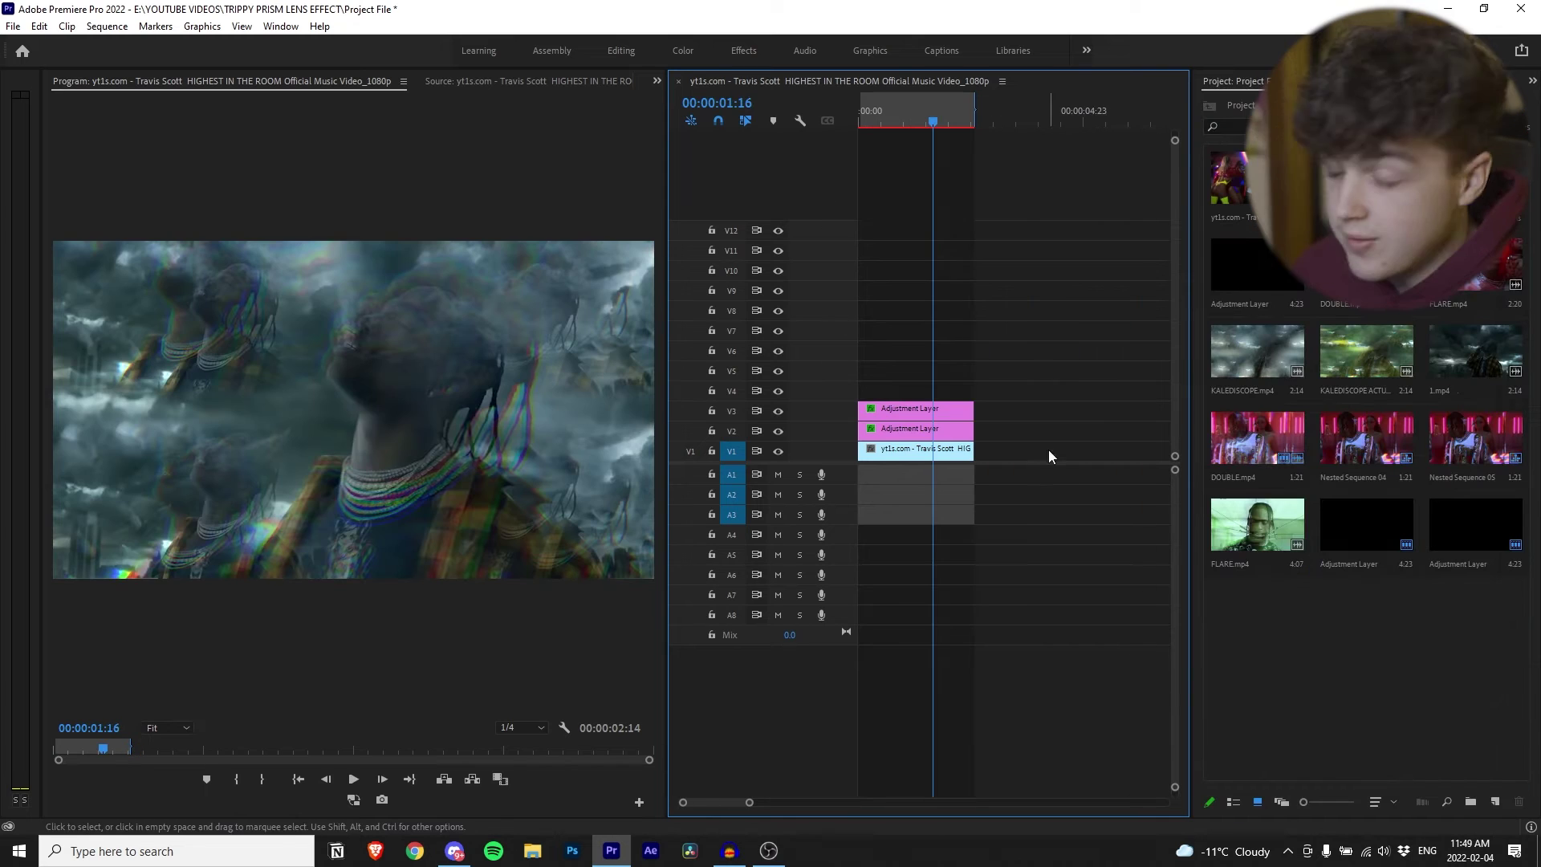
Step: Place a third adjustment layer on track V4 and trim it to the length of the clip
left_click_drag(1475, 526, 1057, 398)
key("c")
left_click(976, 391)
key("v")
left_click_drag(1016, 348, 1019, 421)
key("Delete")
Step: Set the blend mode of the V4 adjustment layer to Screen
left_click(952, 391)
key("shift+7")
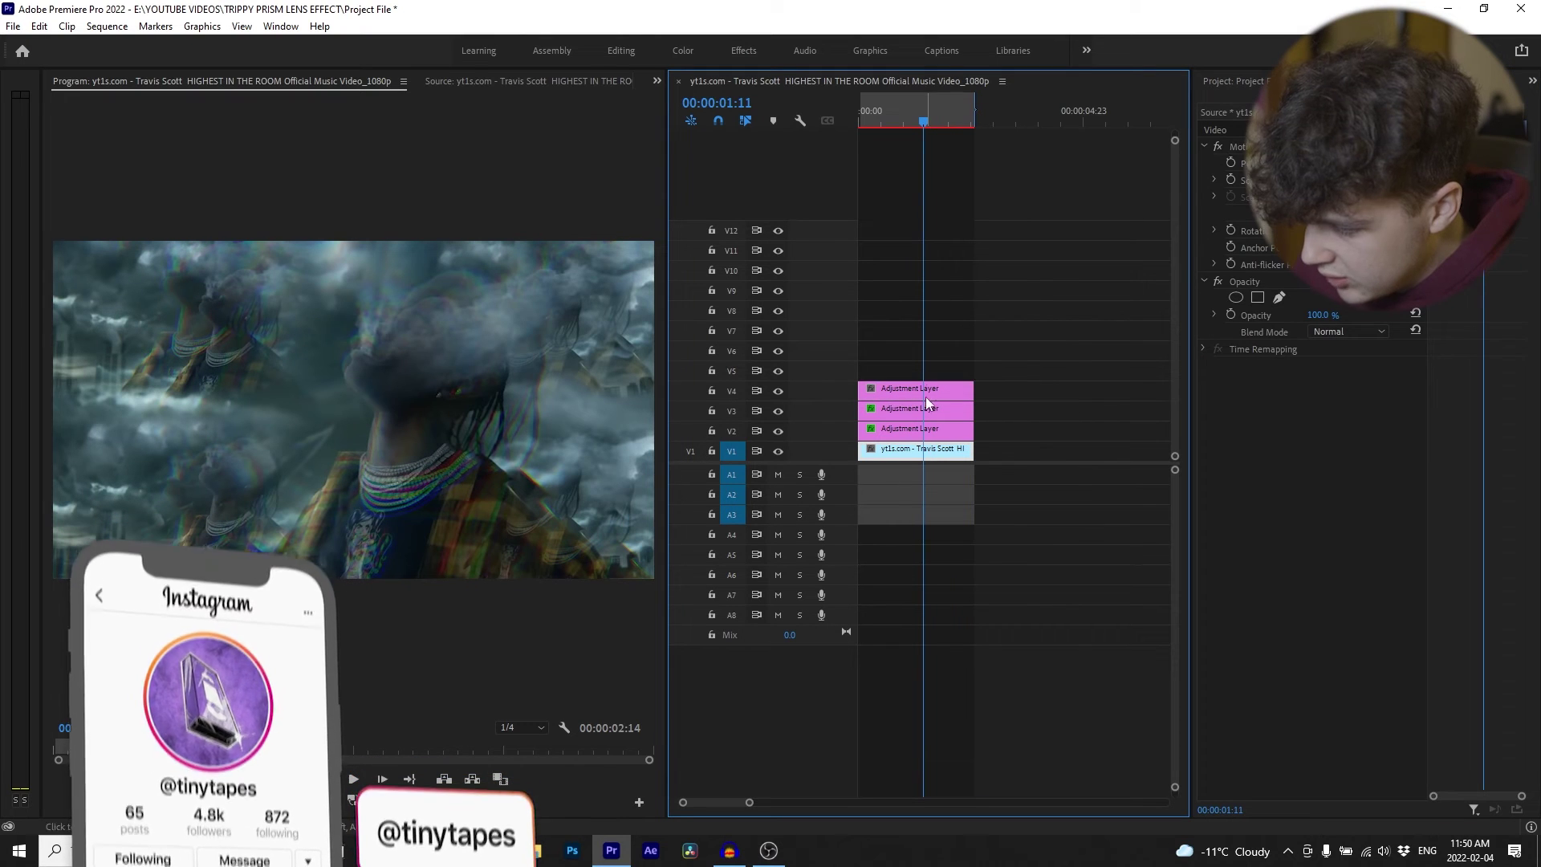
left_click(925, 396)
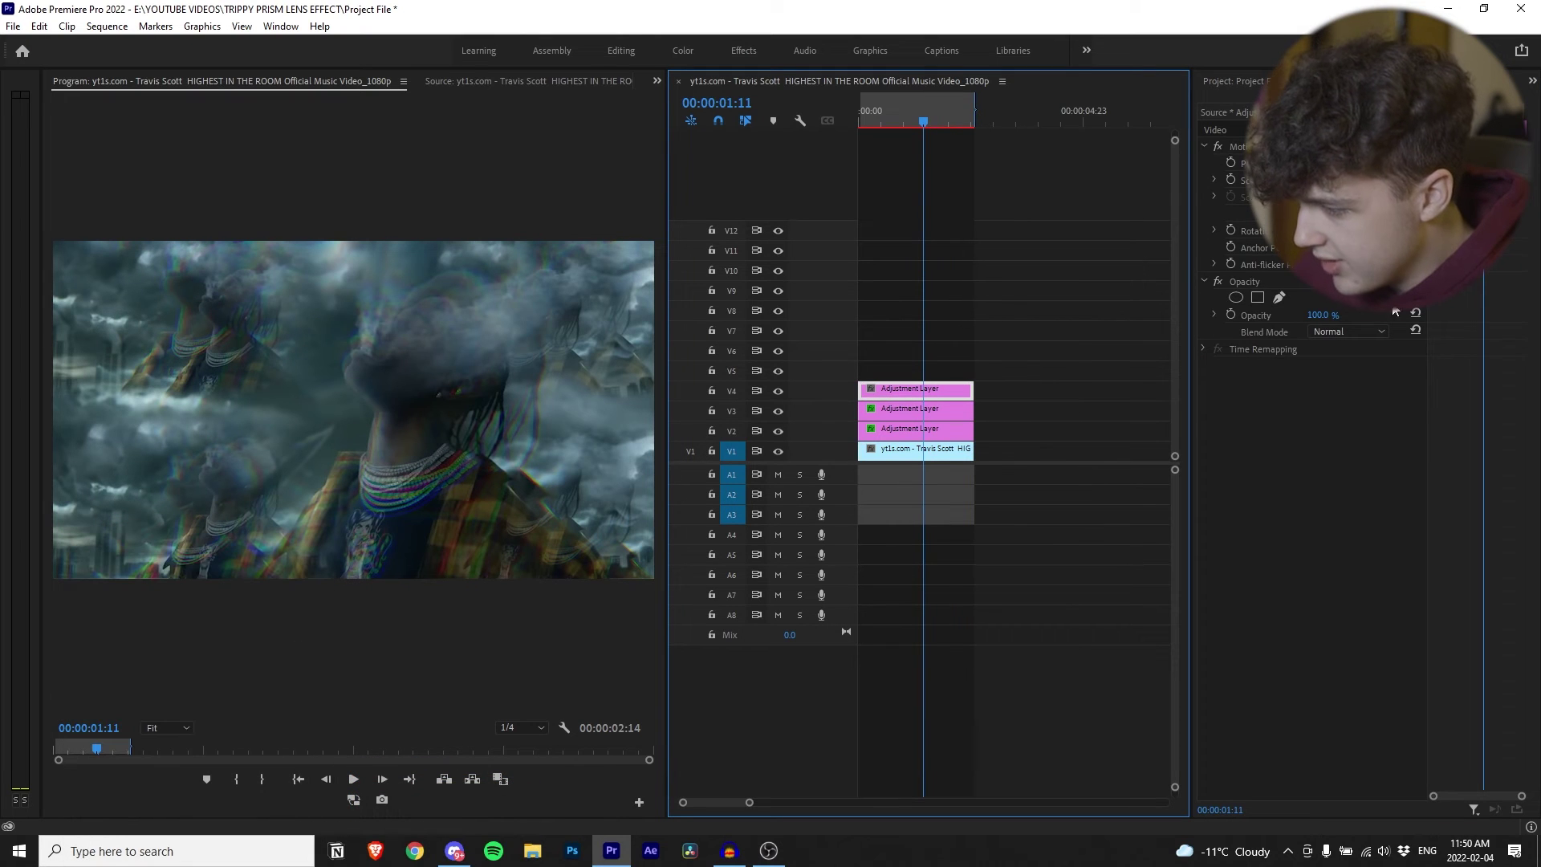
left_click(1341, 333)
left_click(1360, 493)
Step: Apply the Transform effect to the V4 adjustment layer and set its scale to 181
key("shift+7")
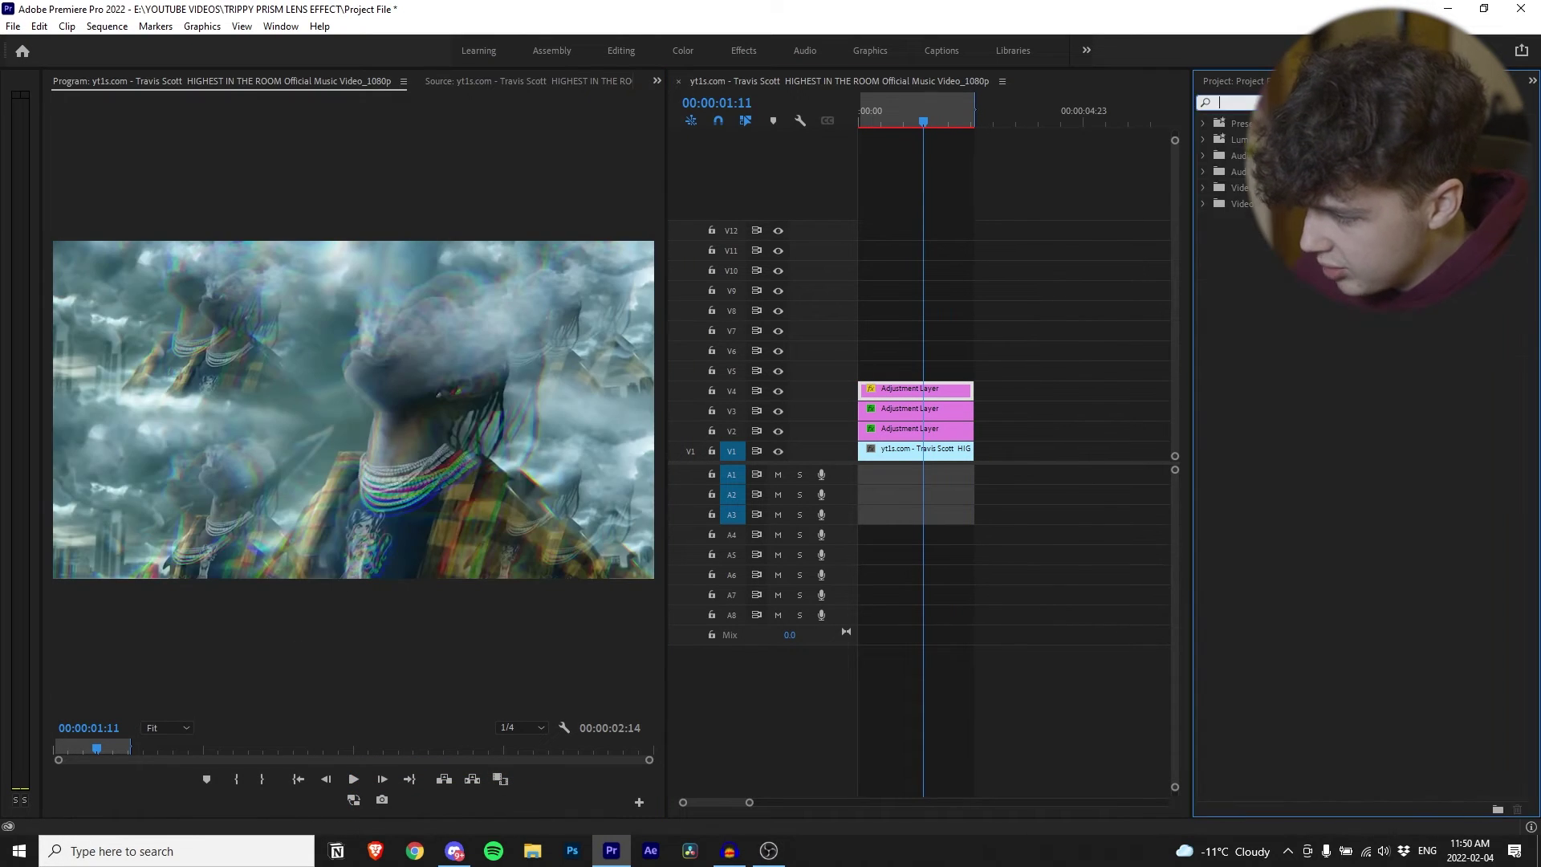
type("trna")
key("BackSpace")
key("BackSpace")
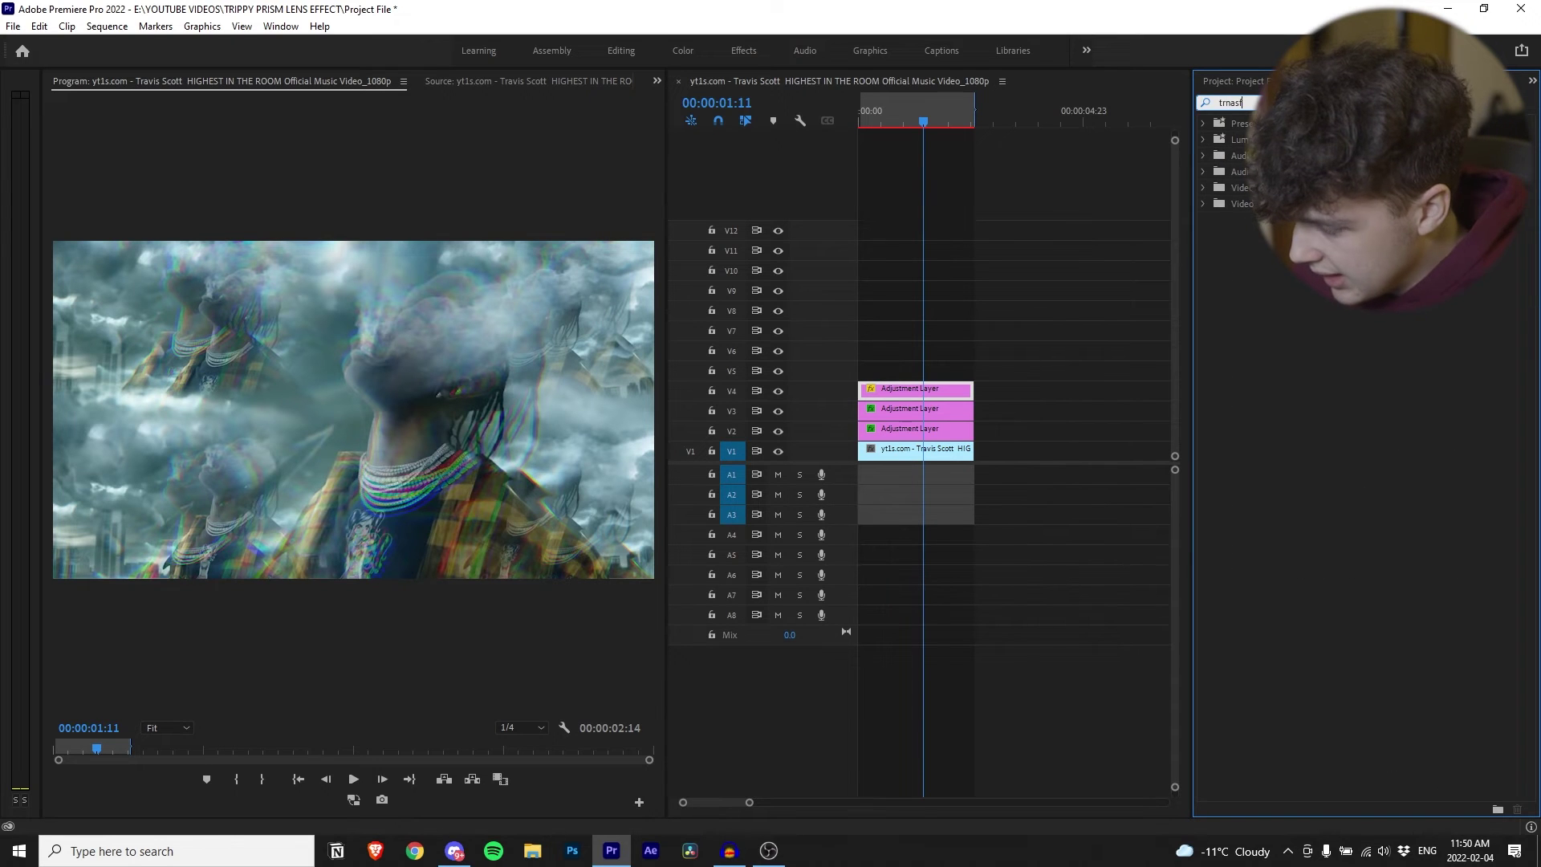
type("ansfor")
left_click_drag(1256, 235, 966, 391)
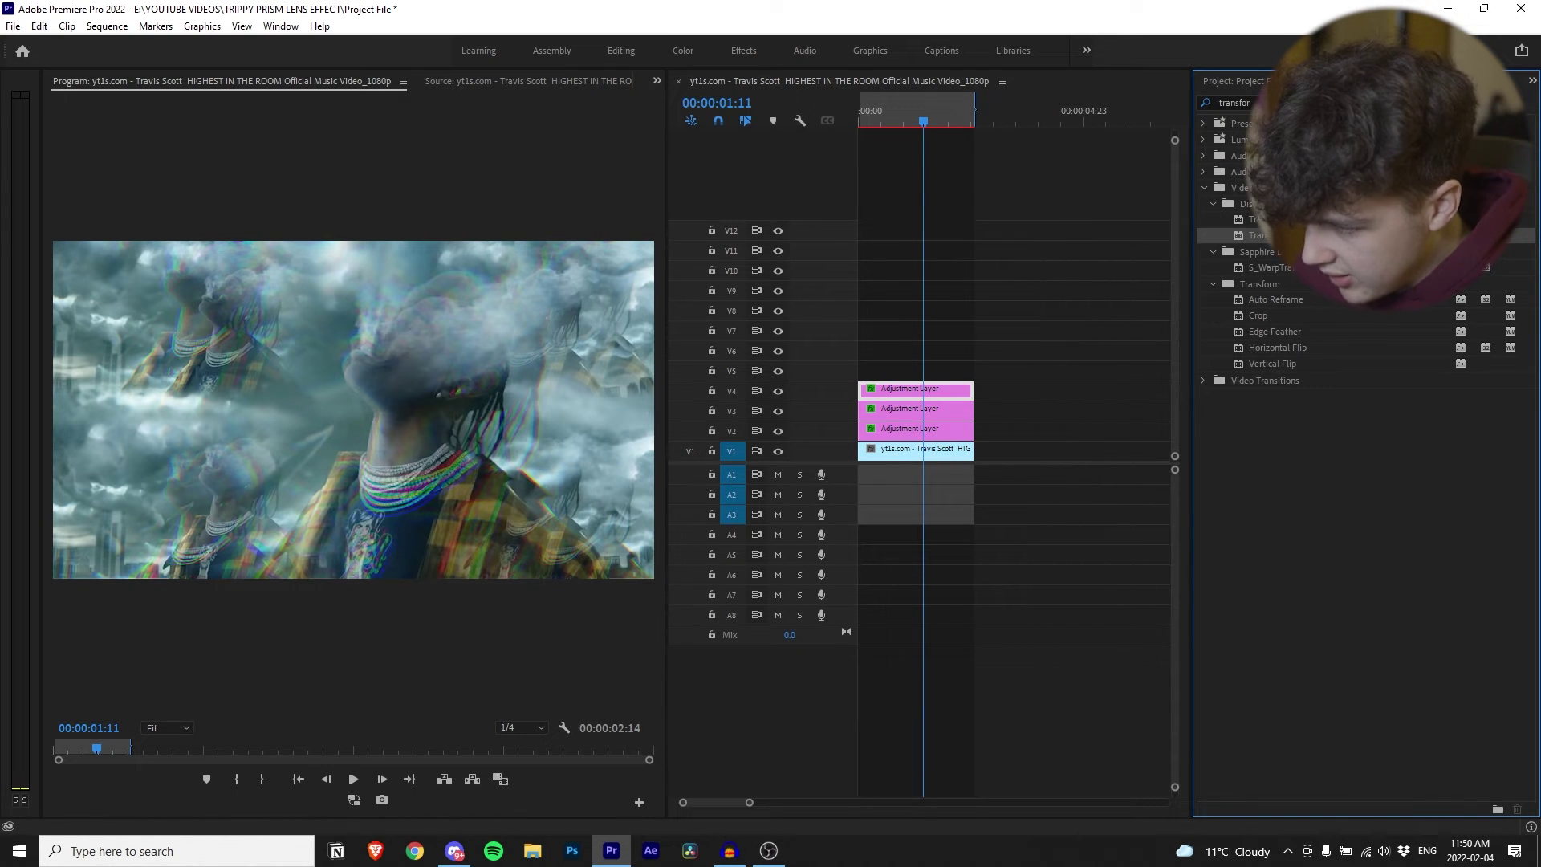
key("shift+5")
left_click_drag(1316, 449, 1356, 450)
Step: Apply Directional Blur to the V4 adjustment layer with a direction of 85° and a blur length of 77
key("shift+7")
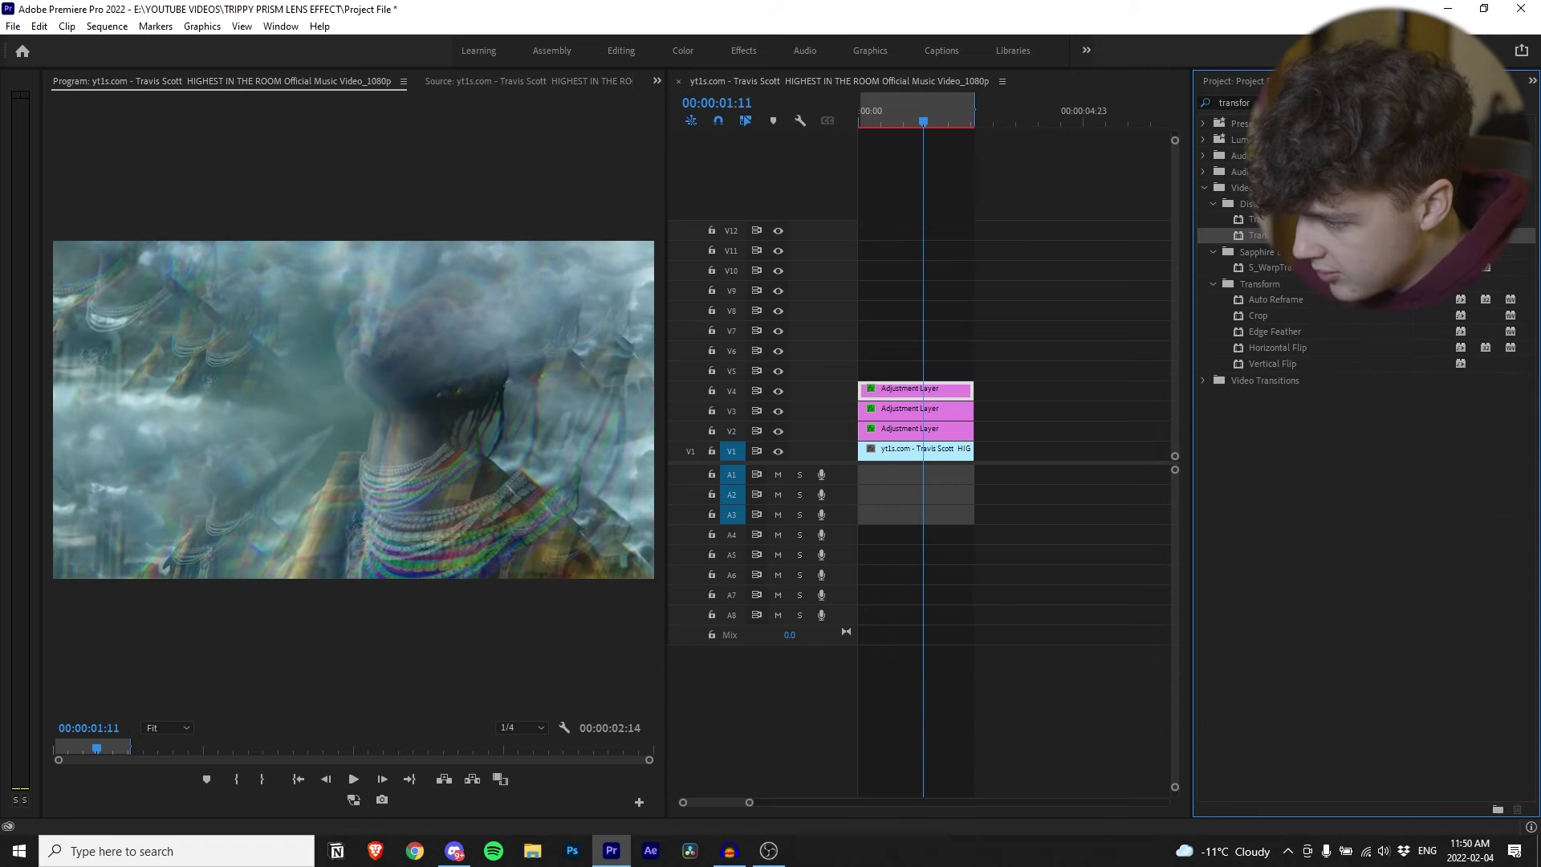
type("dir")
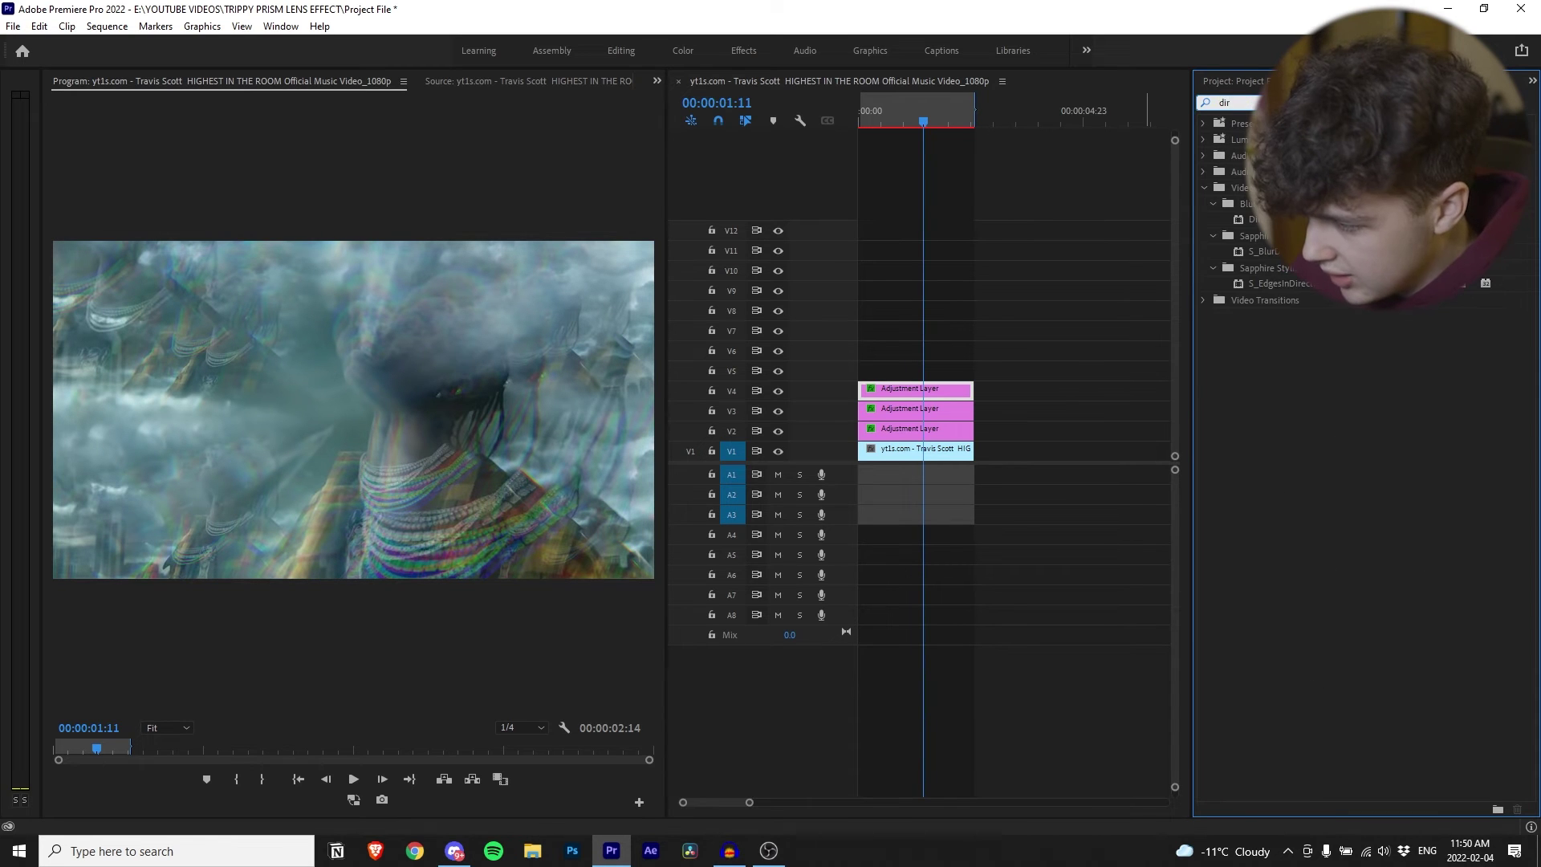
left_click_drag(1238, 220, 923, 390)
key("shift+5")
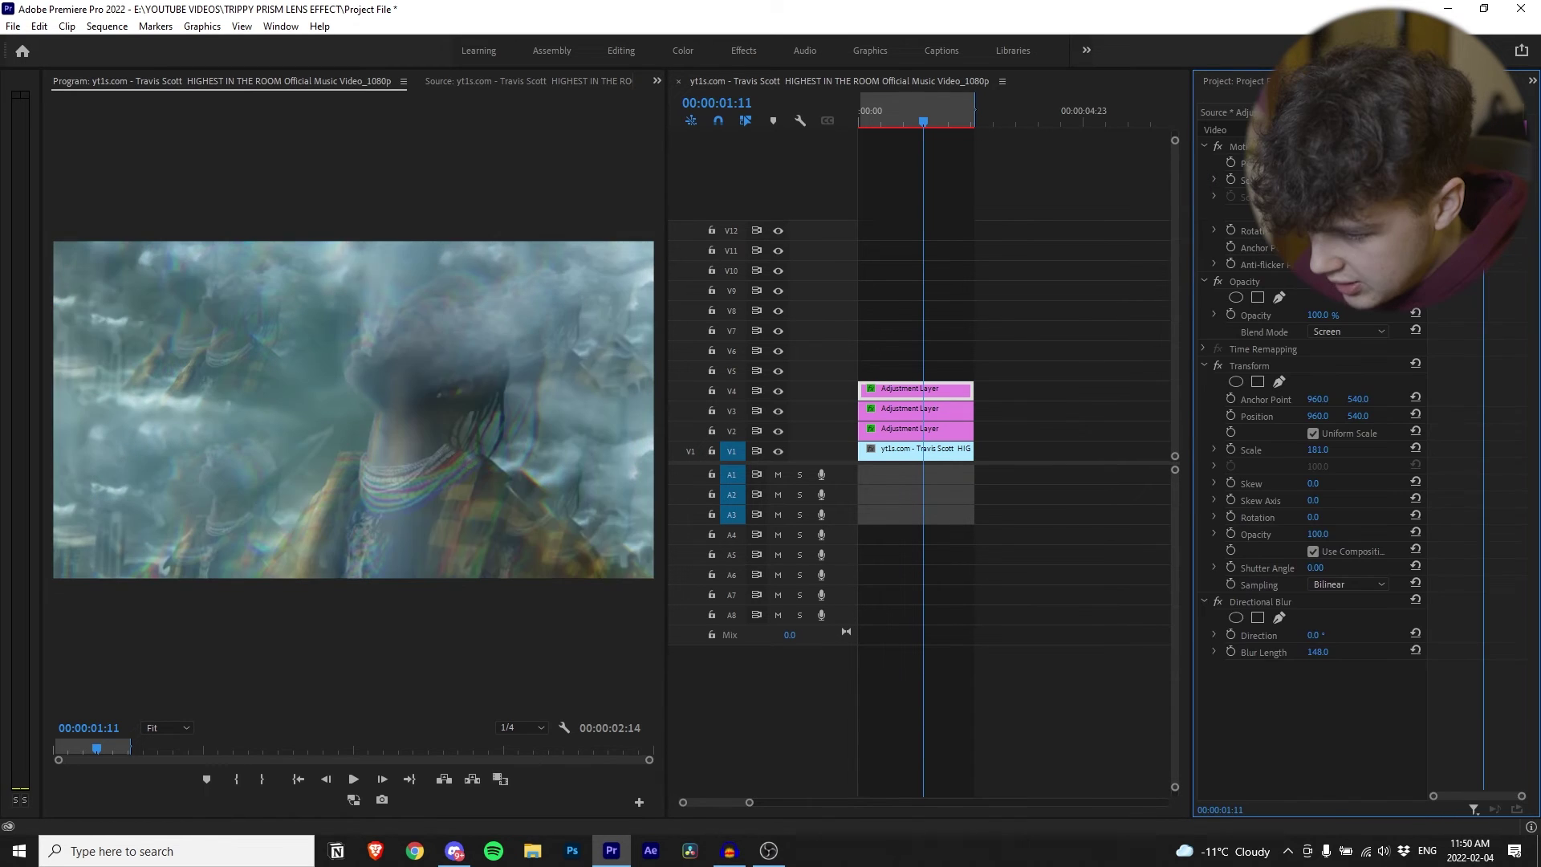
left_click_drag(1316, 635, 1384, 635)
Step: Compare the picture with the V4 adjustment layer disabled and enabled, and set the layer's opacity to 48%
left_click(925, 393)
key("shift+e")
key("shift+e")
key("shift+e")
key("shift+e")
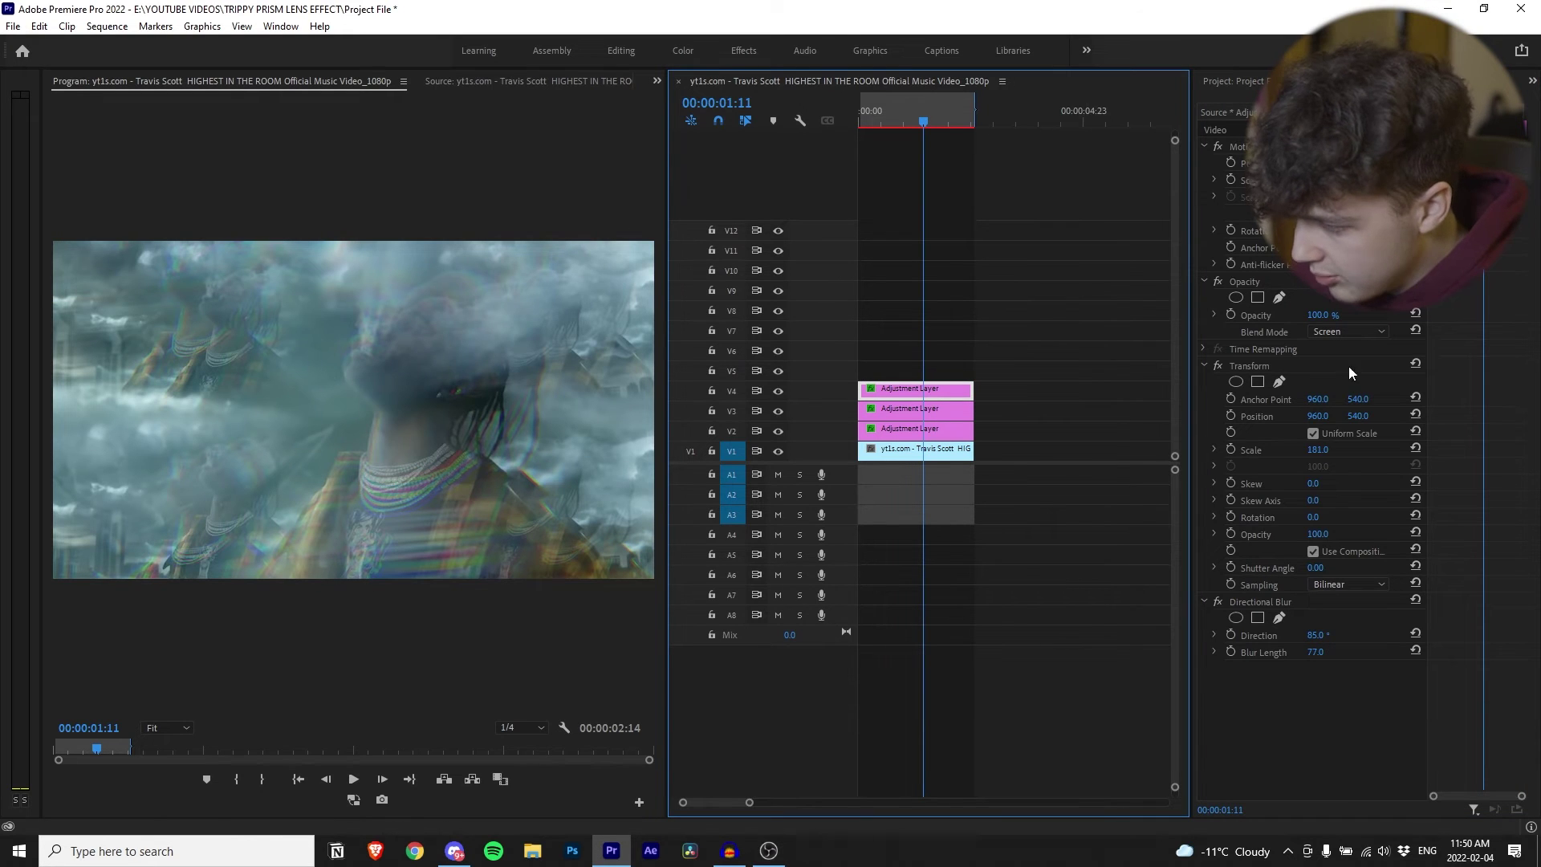
left_click_drag(1317, 314, 1352, 314)
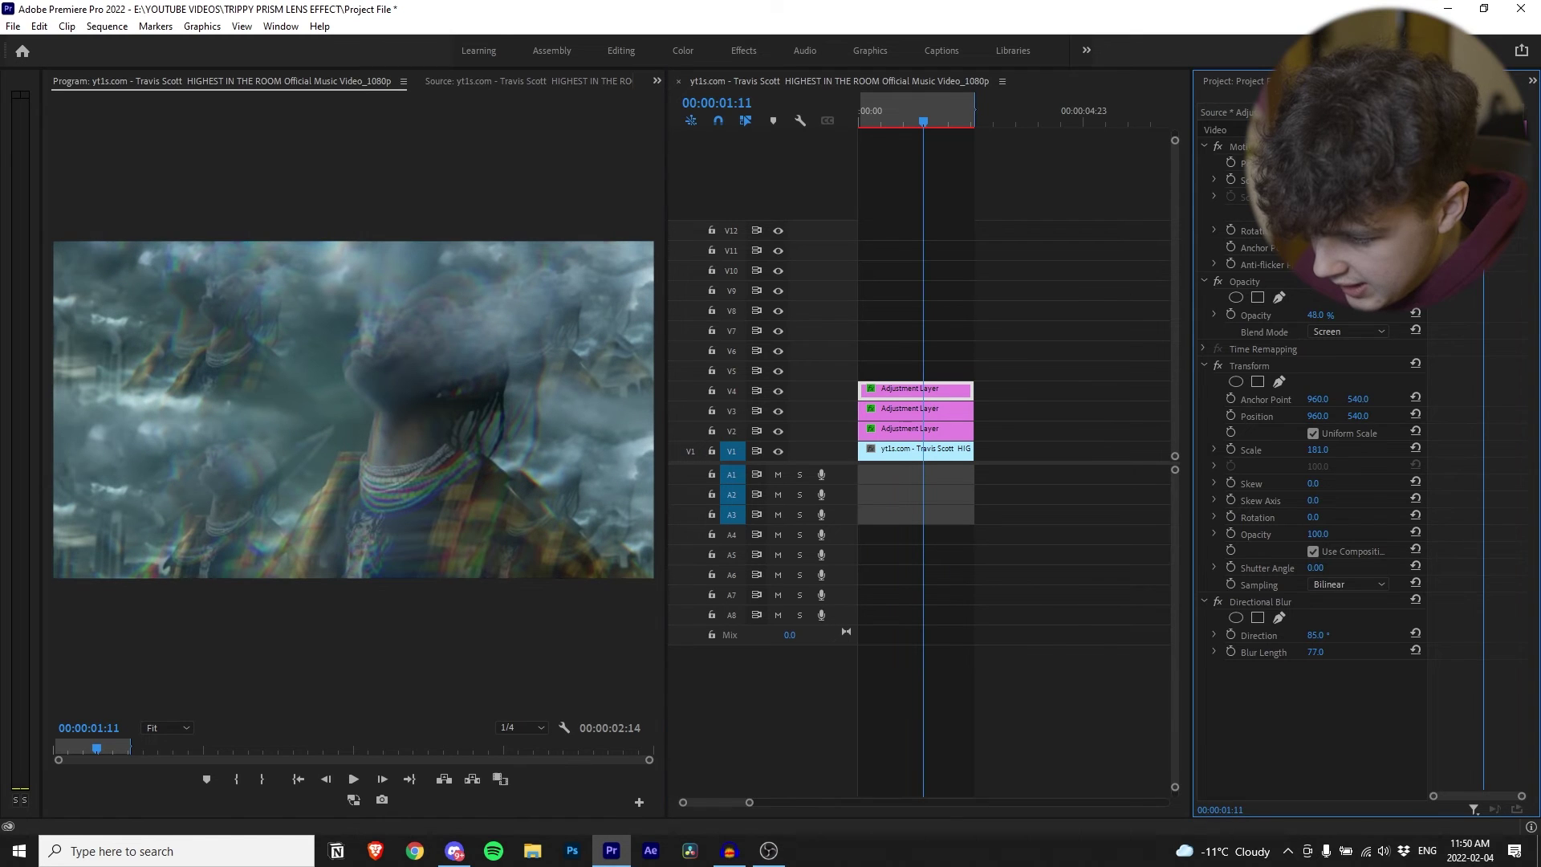
Step: Place another adjustment layer on track V5 spanning the length of the clip
left_click(1120, 288)
left_click(1232, 81)
left_click_drag(1451, 527, 894, 369)
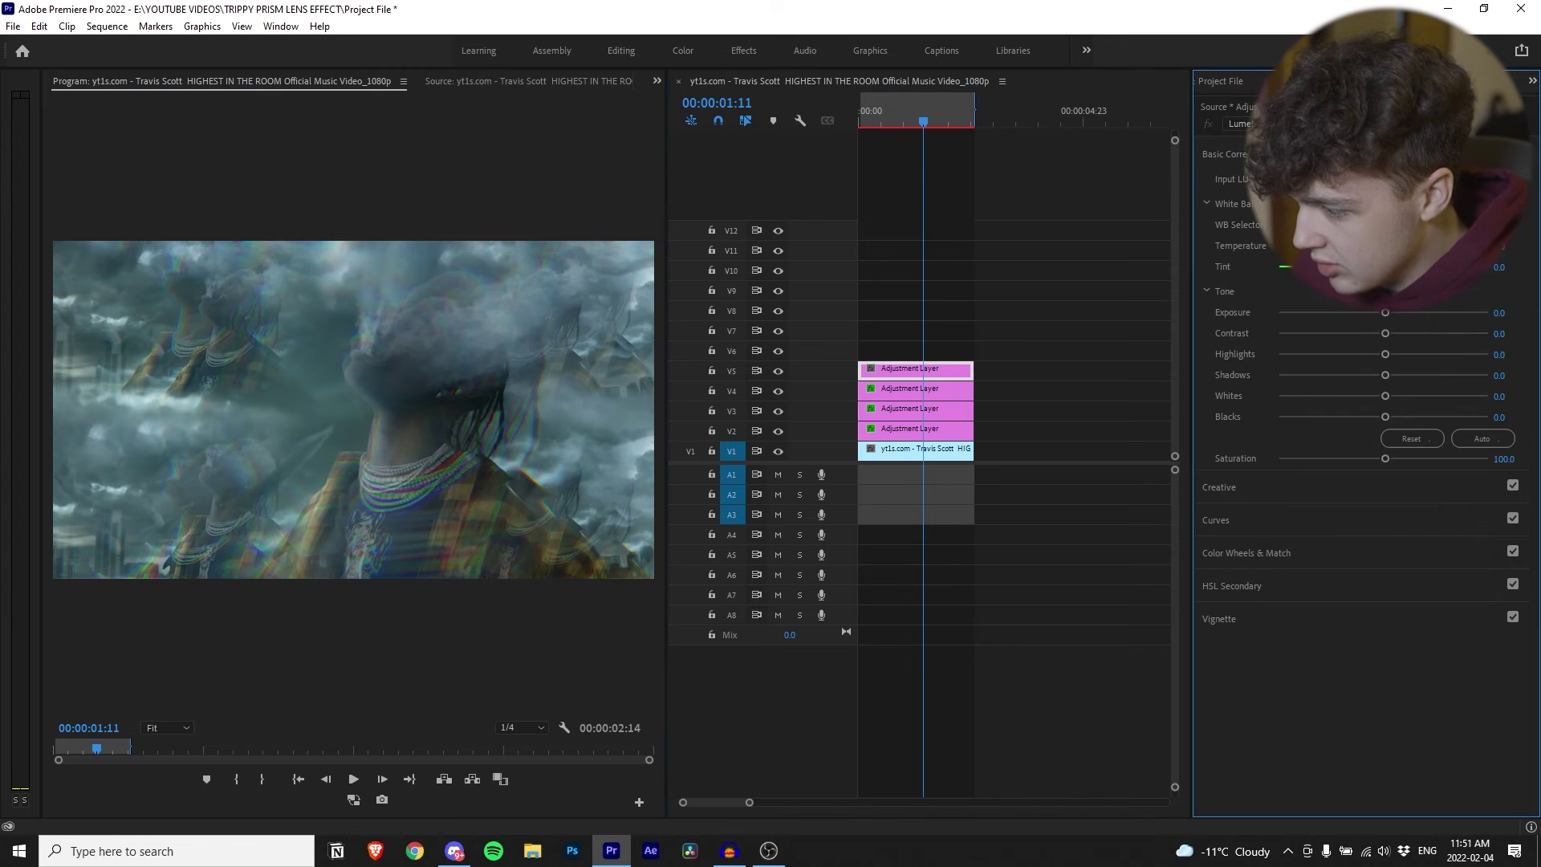
Step: Set the Lumetri Shadows of the V5 adjustment layer to -72.5 and play the sequence from the start
left_click_drag(1384, 375, 1306, 388)
left_click(860, 121)
key("space")
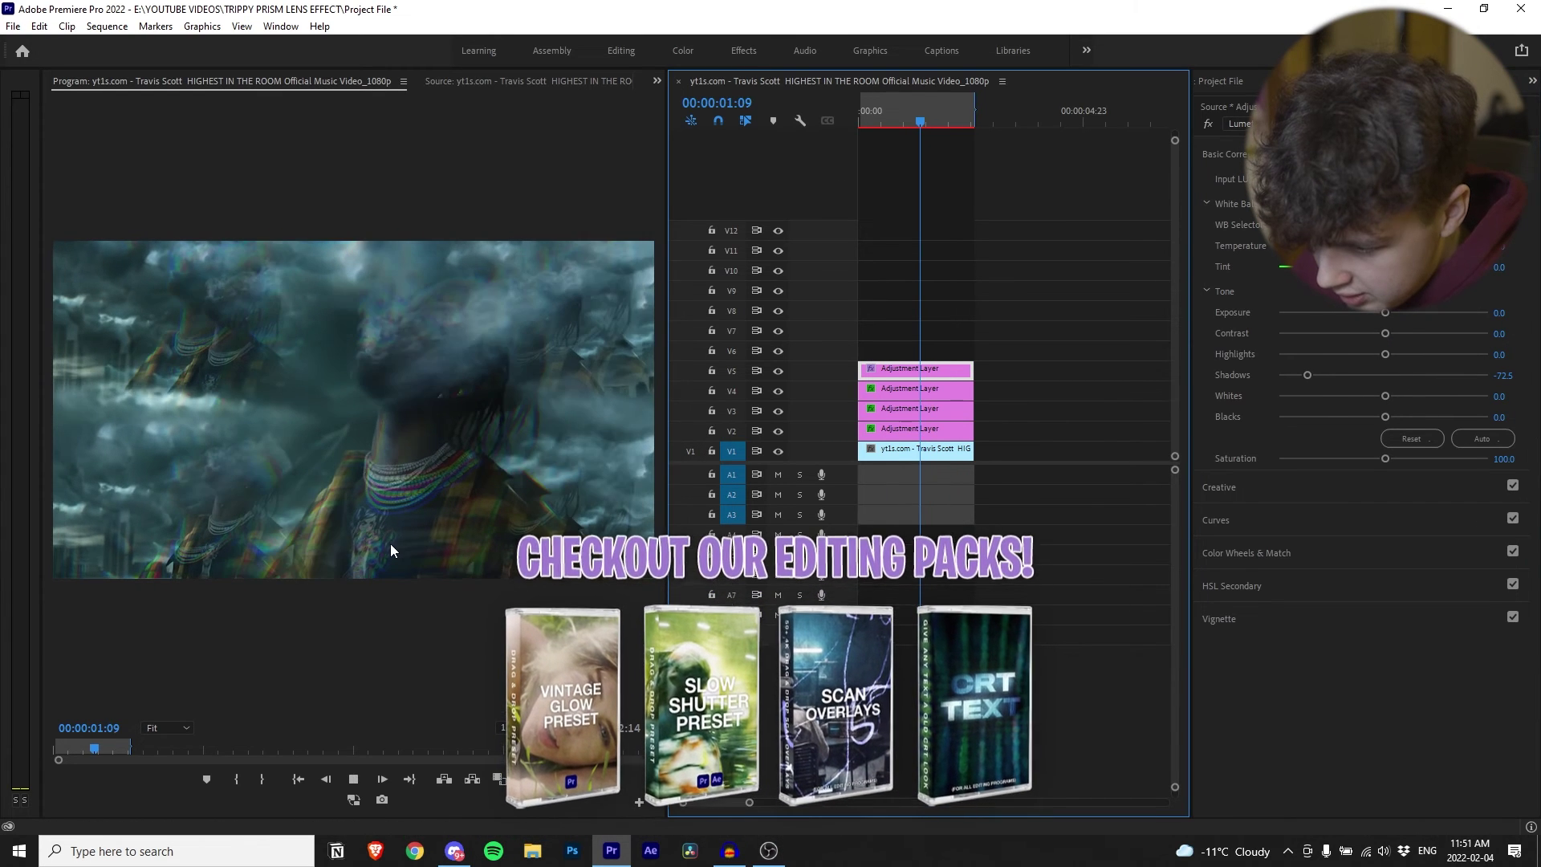
key("space")
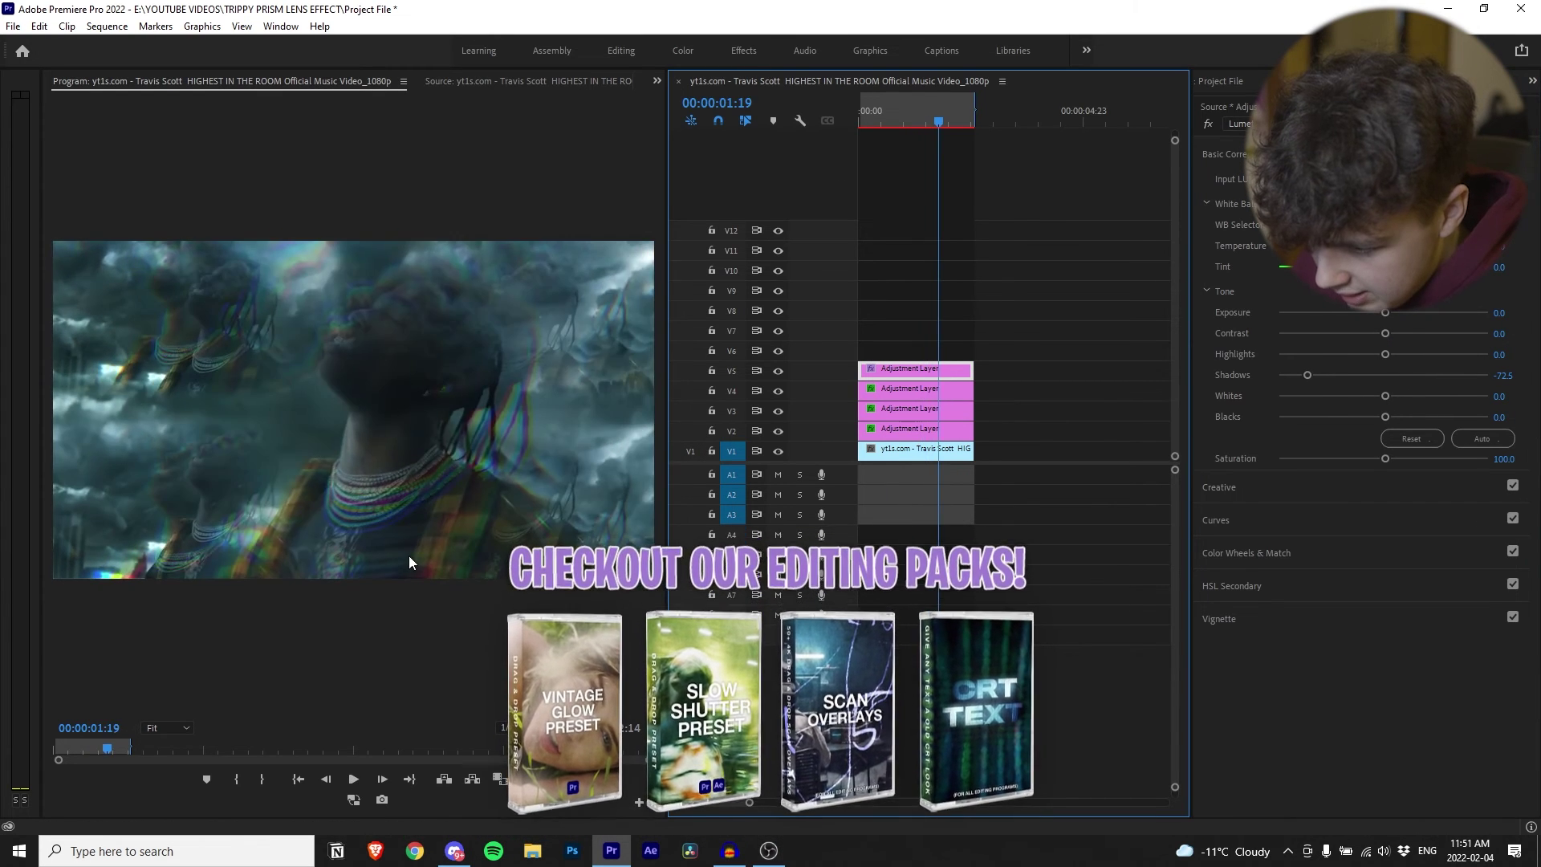
Step: Apply the Tint effect to the V4 adjustment layer and show its effect settings
left_click(960, 391)
left_click(1378, 81)
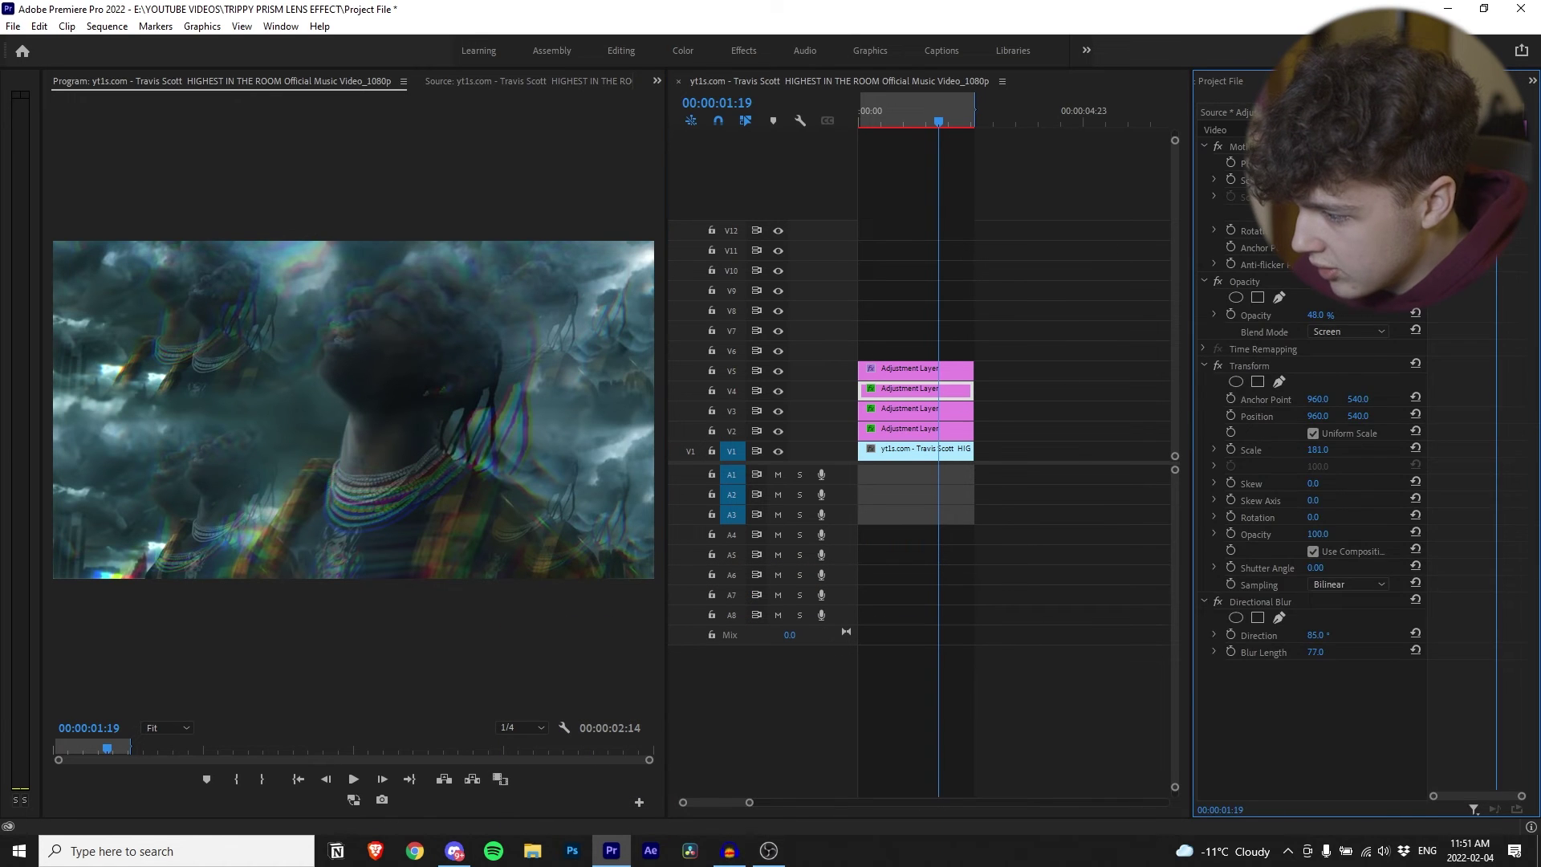
left_click(1293, 81)
left_click(1240, 103)
type("t")
key("shift+5")
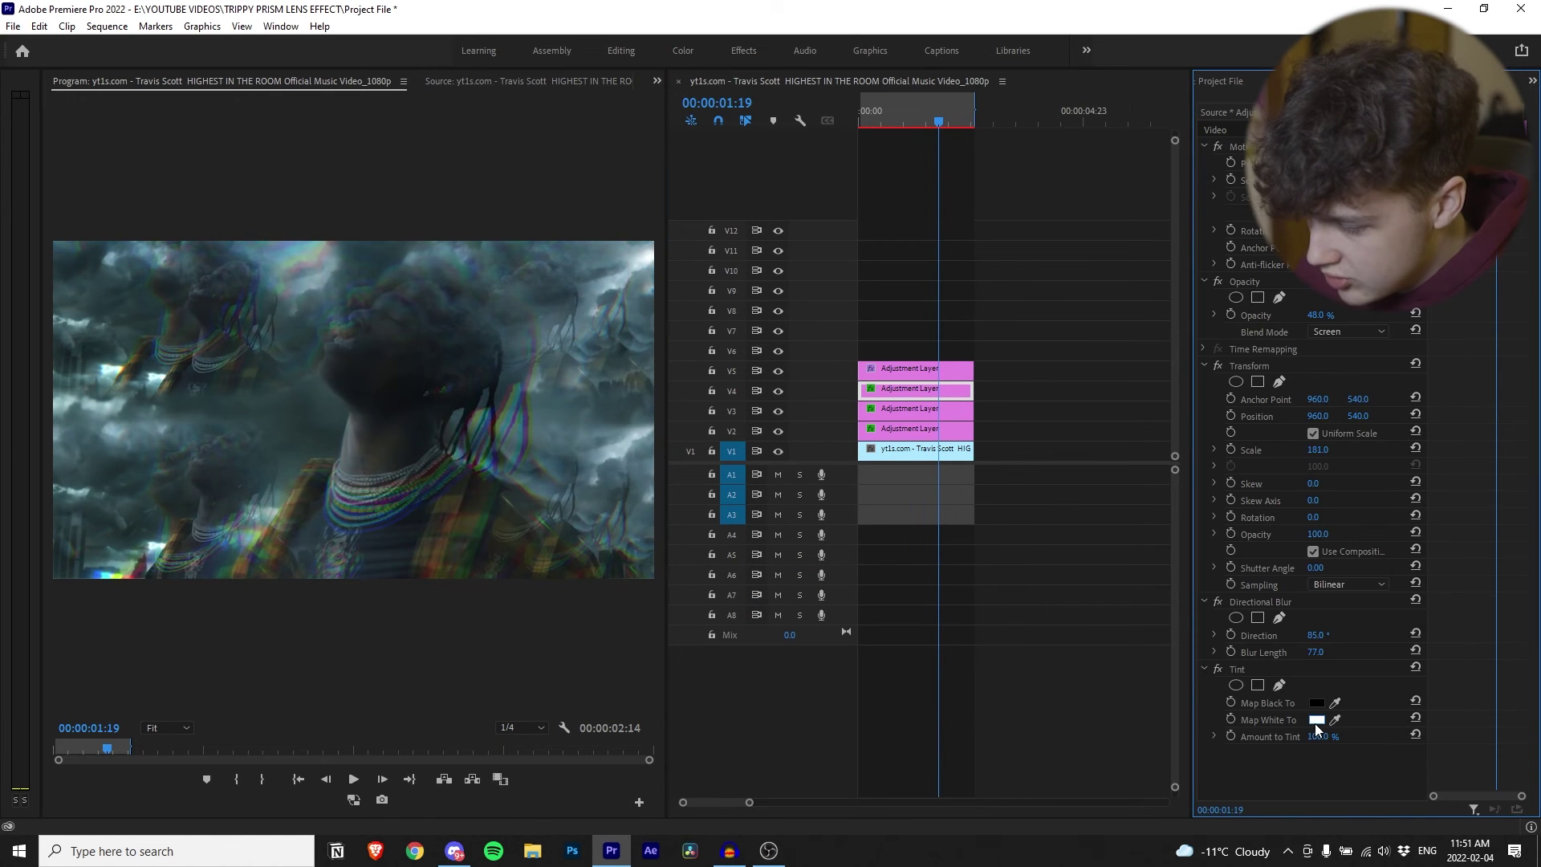
Step: Set the Tint effect's Map White To color to bright yellow
left_click(1316, 721)
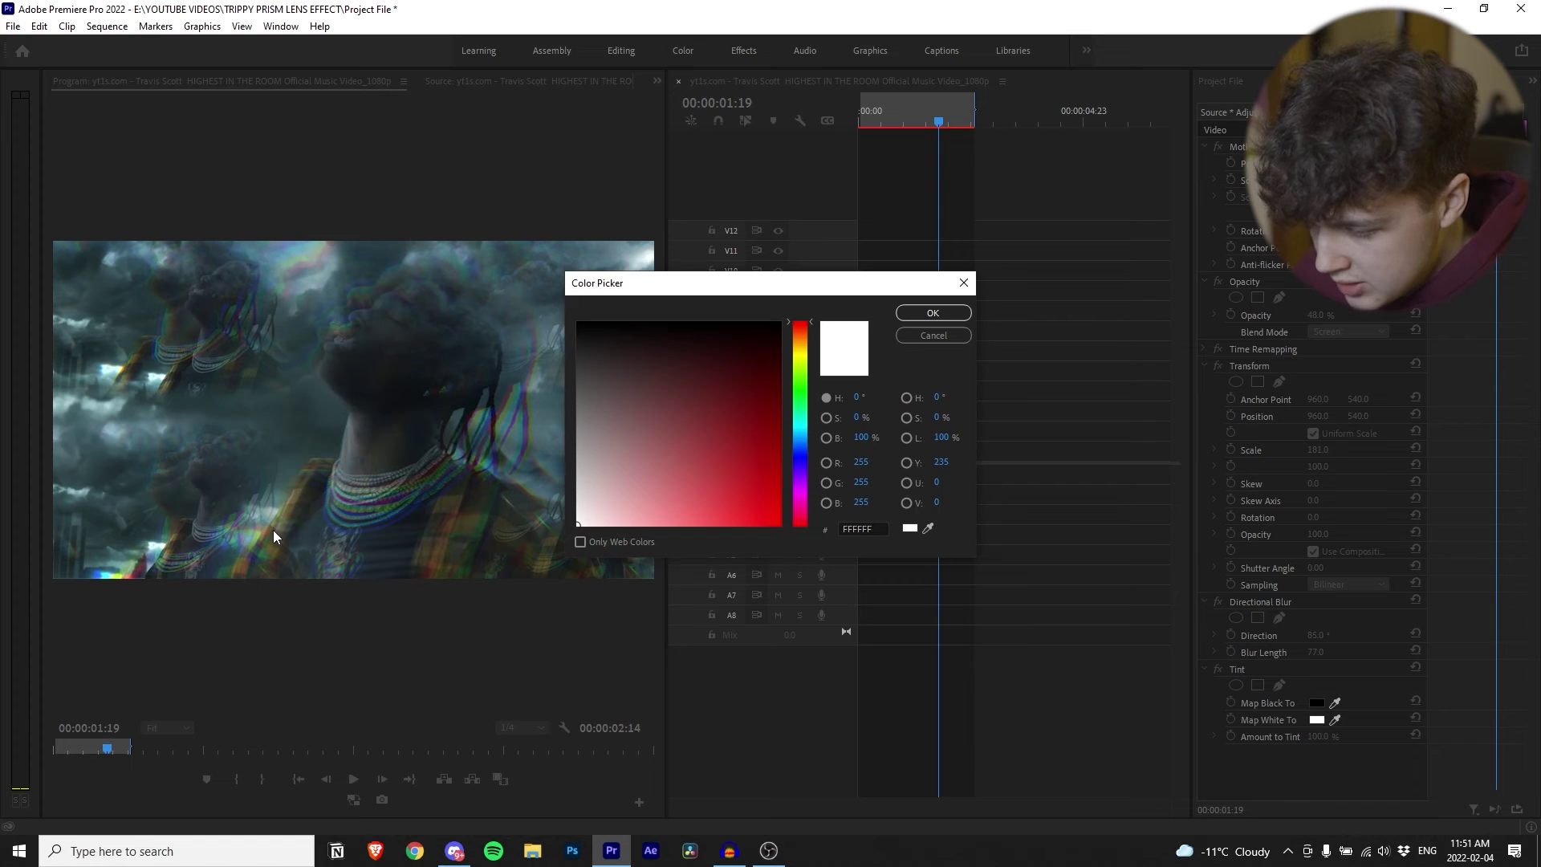
left_click(794, 368)
left_click(933, 312)
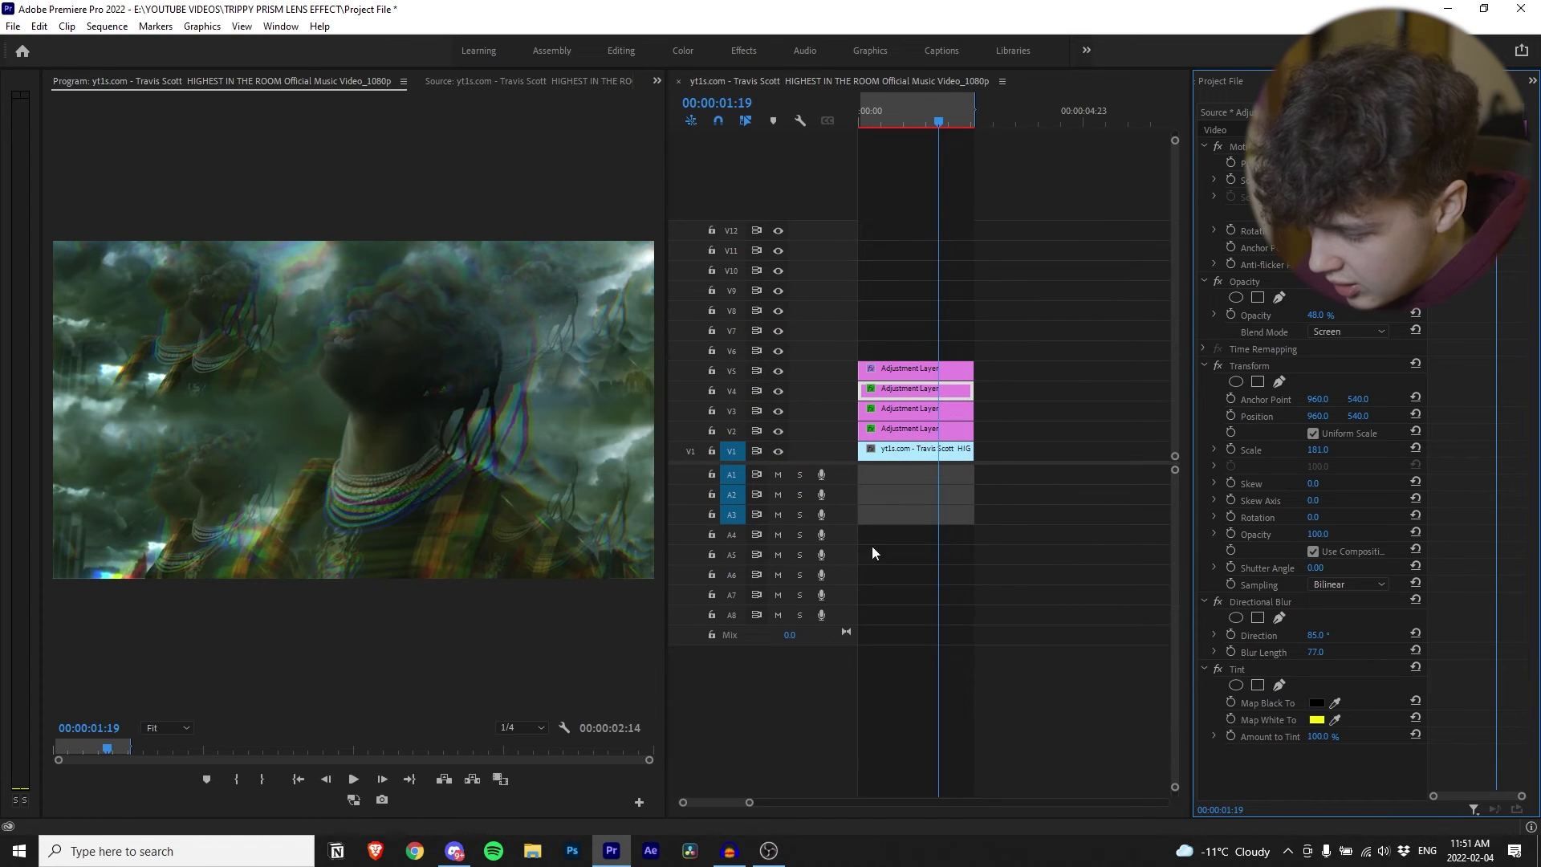
Step: Set the V4 adjustment layer's opacity to 100% and its Amount to Tint to 42%
left_click(907, 395)
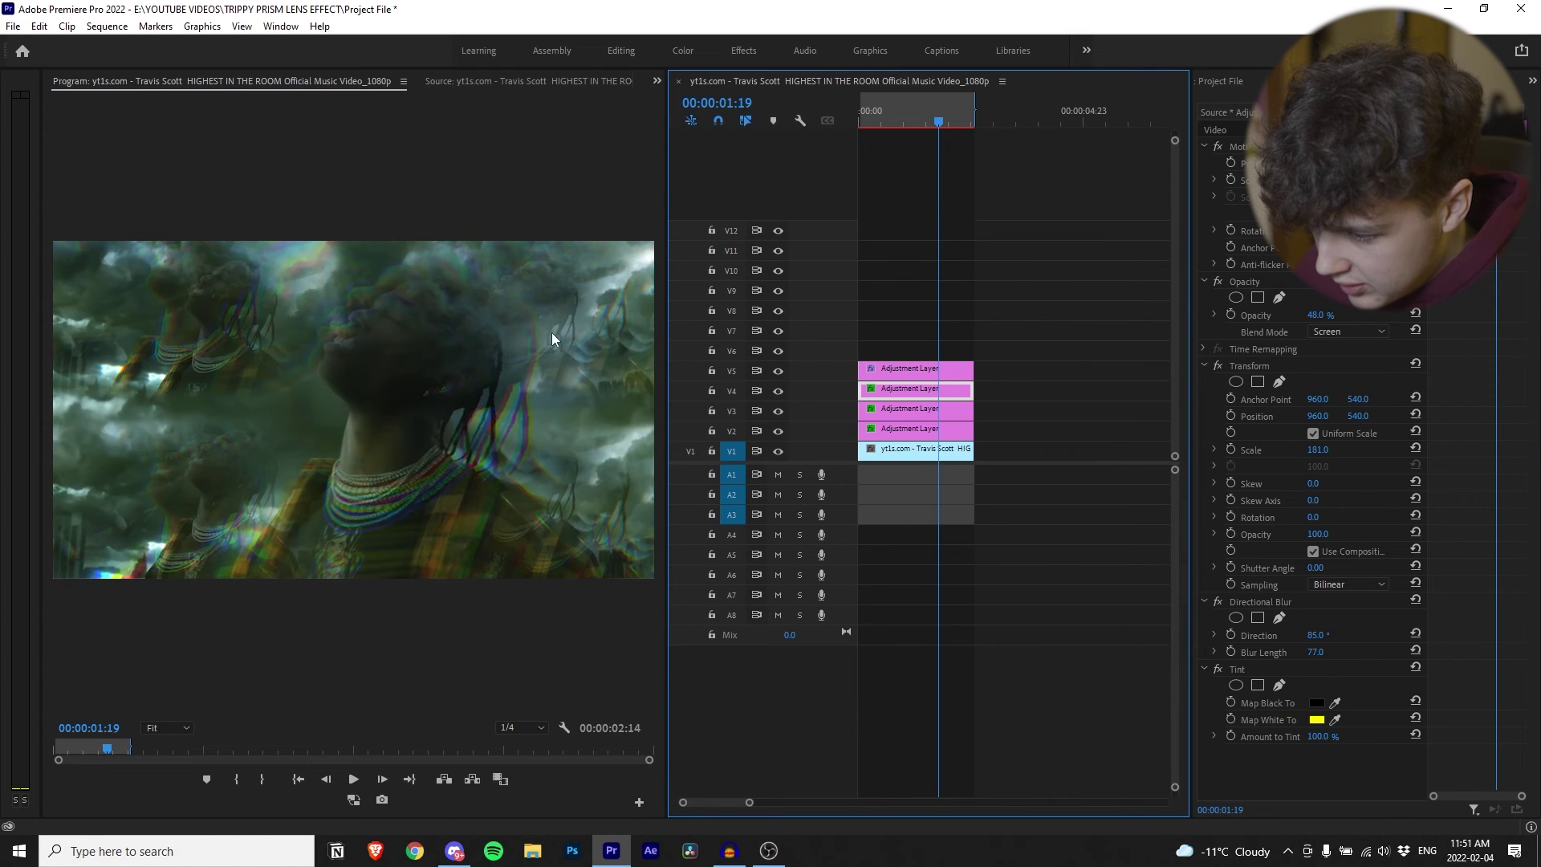
left_click_drag(1317, 317, 1368, 317)
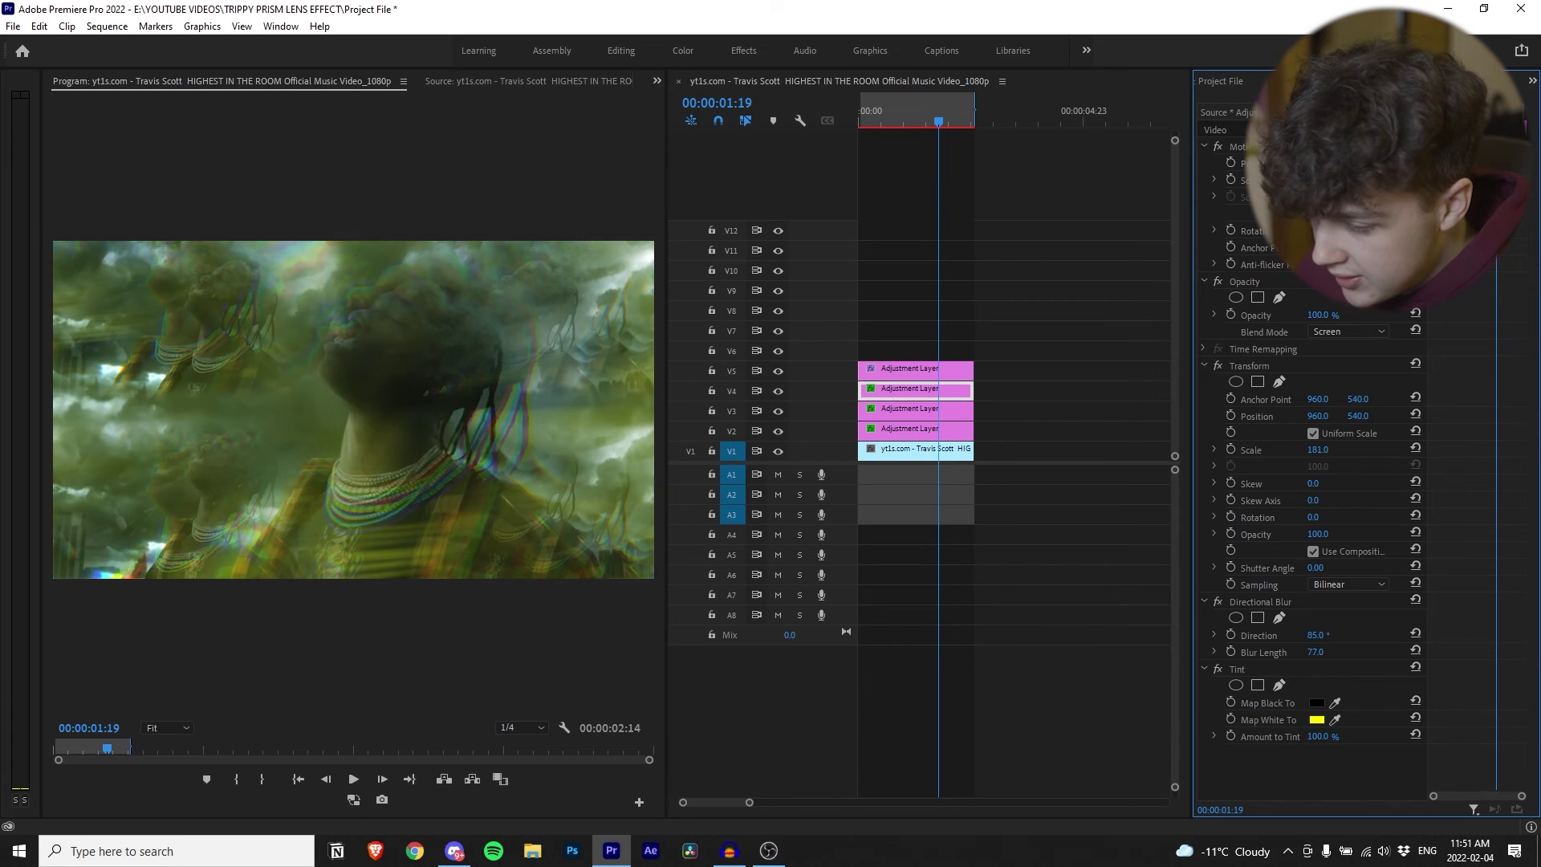
left_click_drag(1317, 736, 1323, 736)
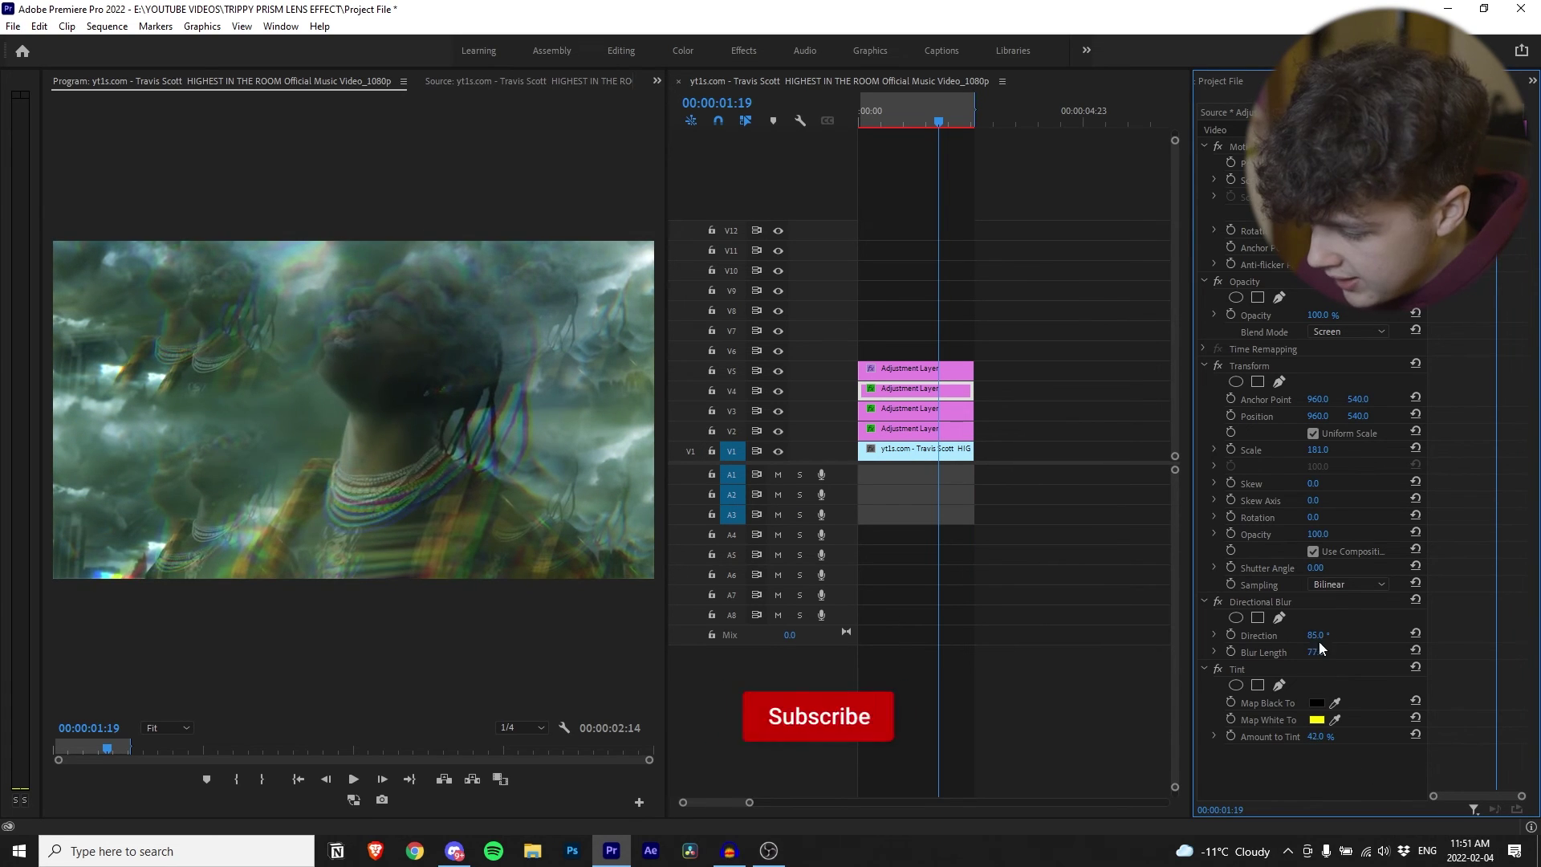